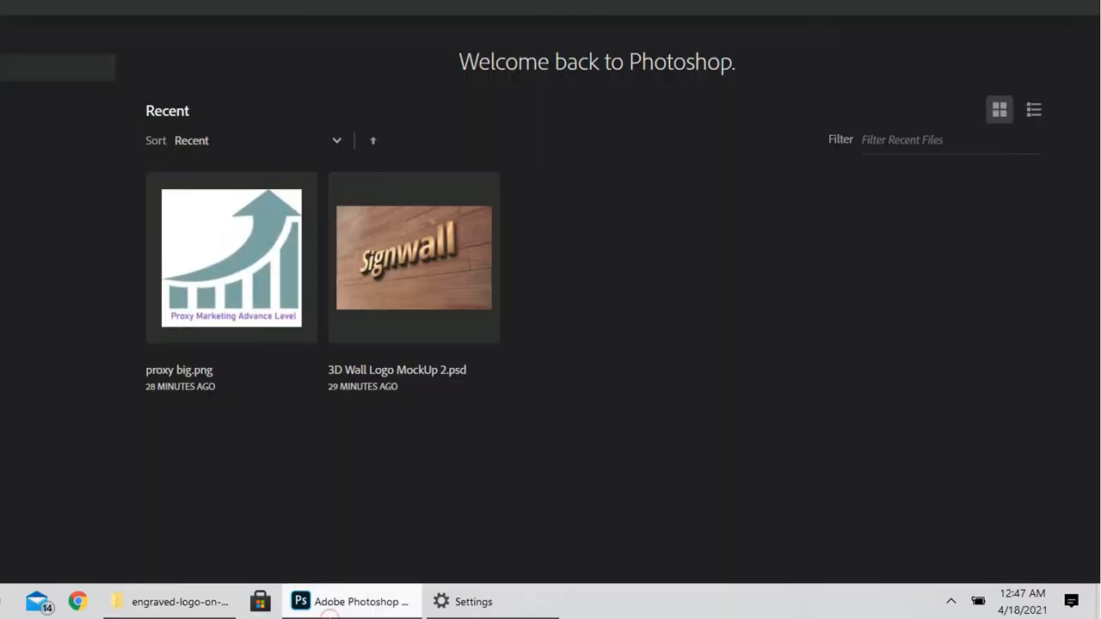
- Open the 18895193 PSD from the engraved-logo-on-paper-mockup folder on Data (E:), discarding the embedded color profile
{"action": "left_click", "coordinate": [34, 8]}
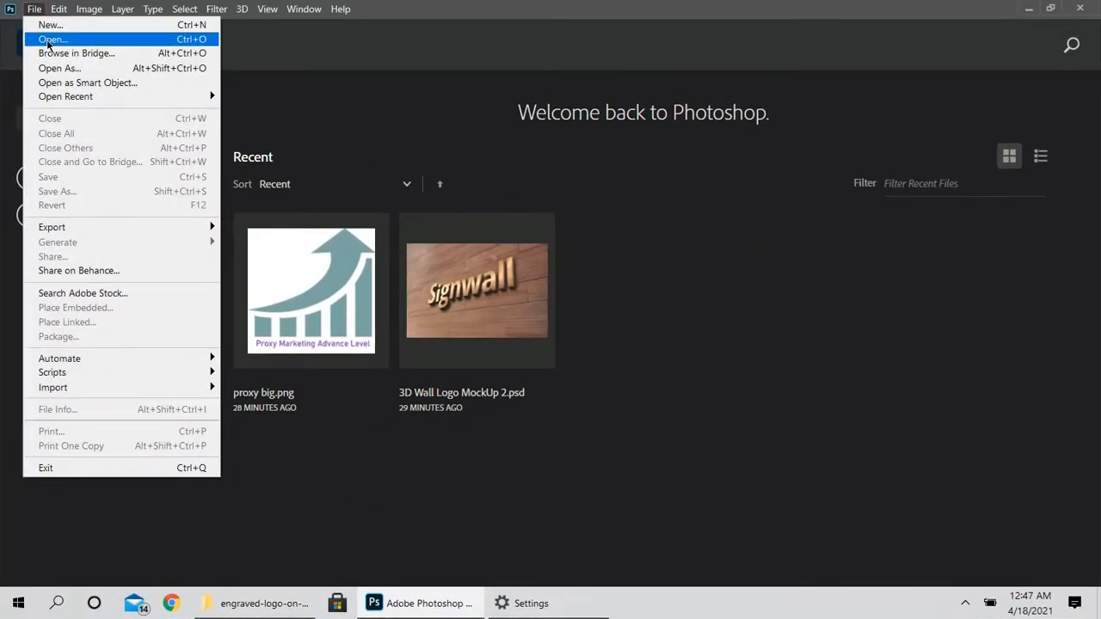
{"action": "left_click", "coordinate": [48, 39]}
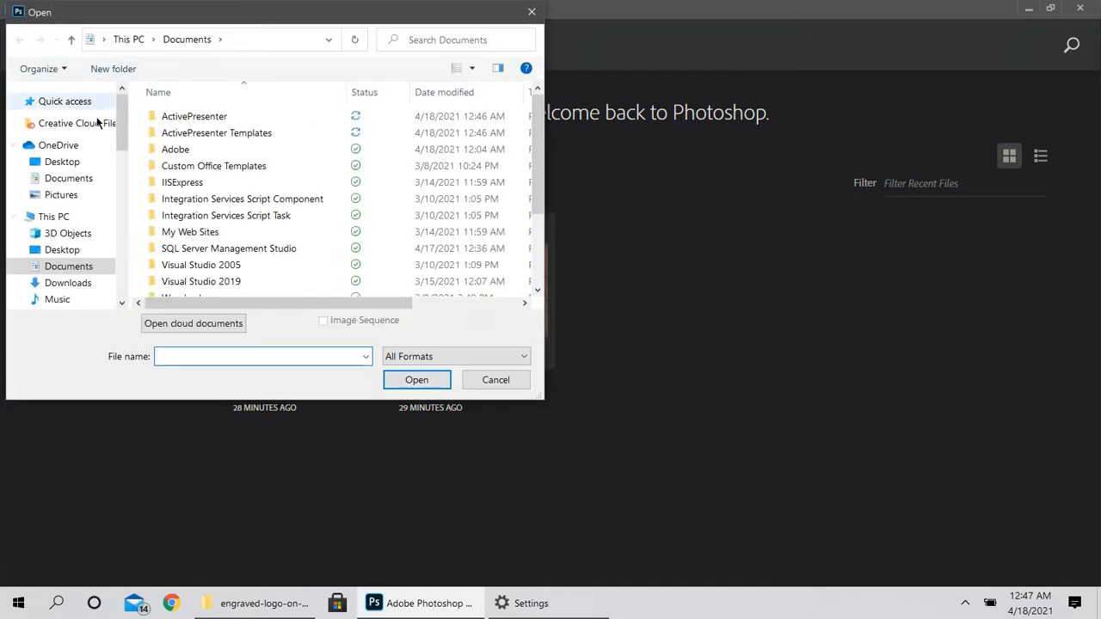
{"action": "left_click_drag", "start_coordinate": [128, 148], "coordinate": [125, 181]}
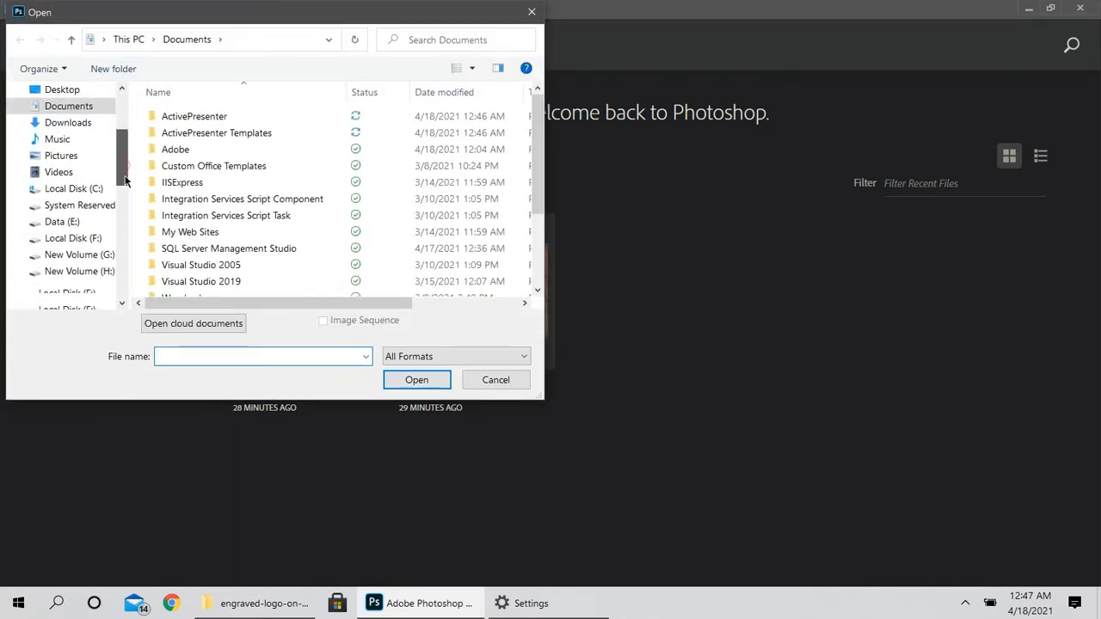
{"action": "left_click", "coordinate": [109, 225]}
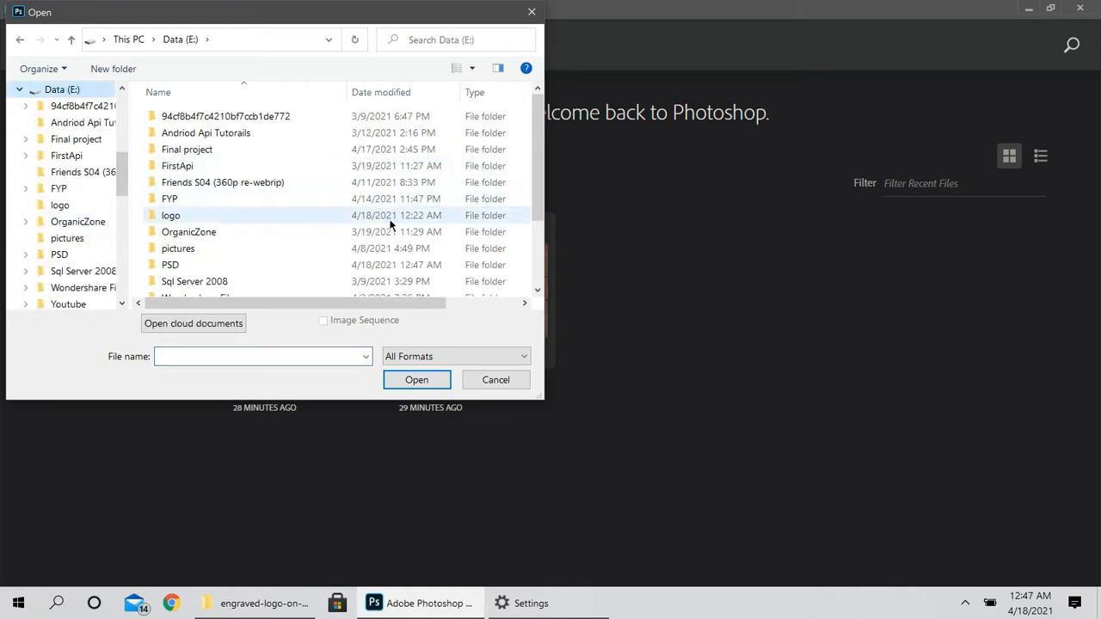
{"action": "double_click", "coordinate": [387, 267]}
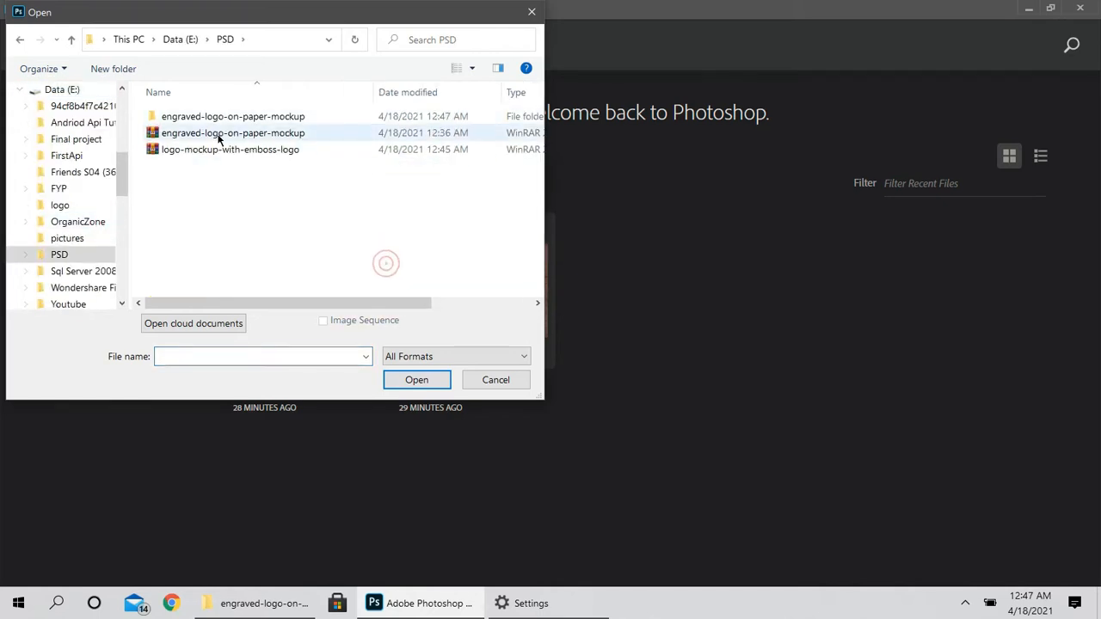
{"action": "double_click", "coordinate": [221, 119]}
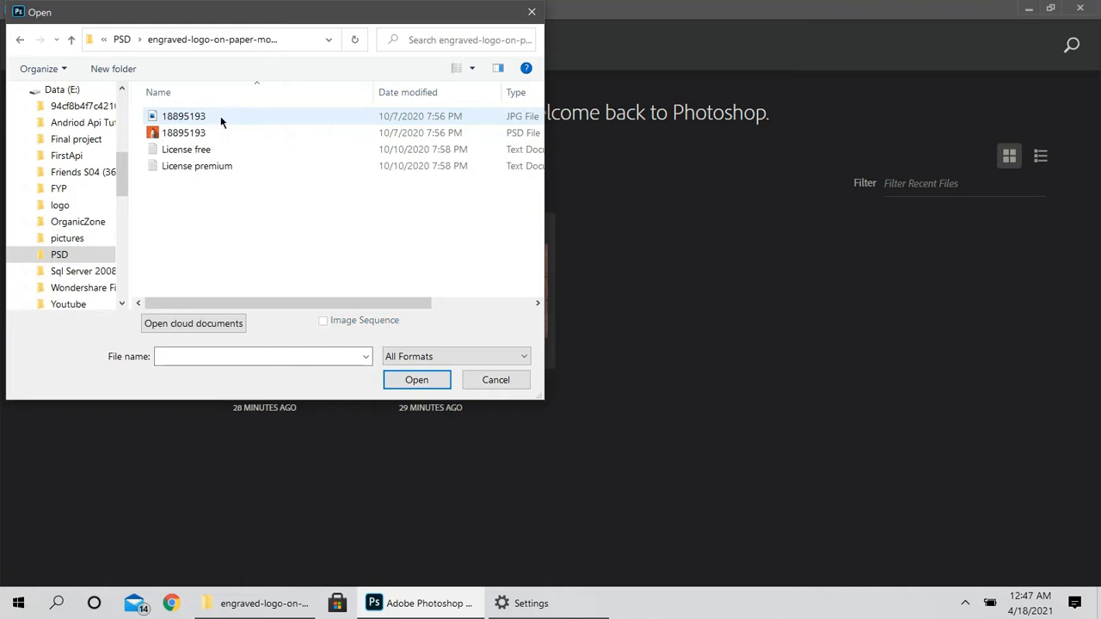
{"action": "left_click", "coordinate": [214, 134]}
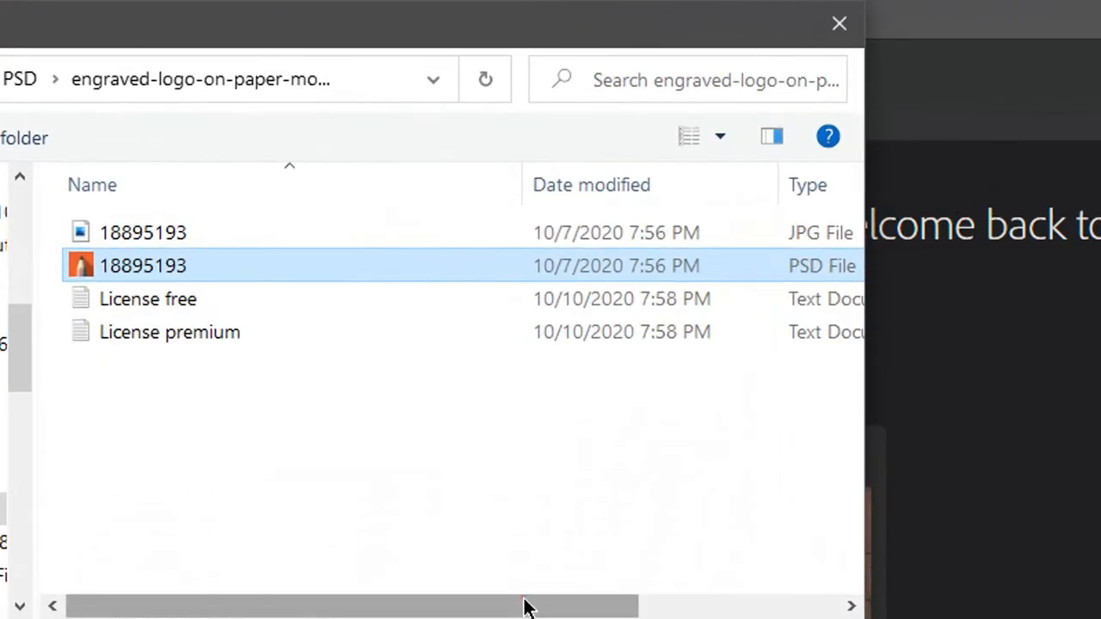
{"action": "left_click_drag", "start_coordinate": [526, 607], "coordinate": [590, 607]}
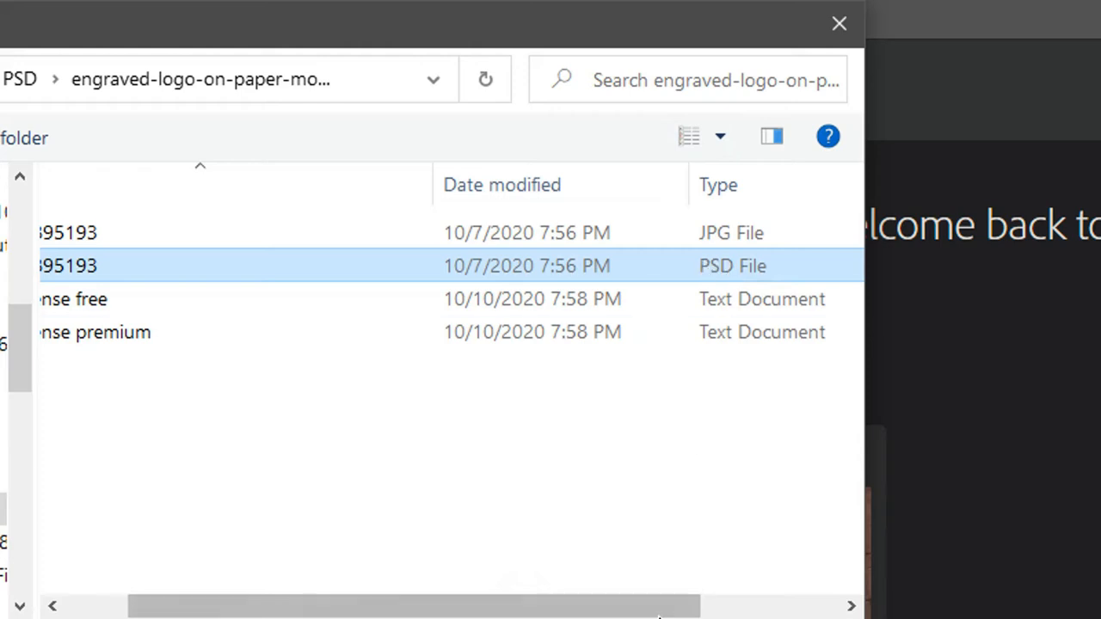
{"action": "left_click_drag", "start_coordinate": [659, 607], "coordinate": [545, 611]}
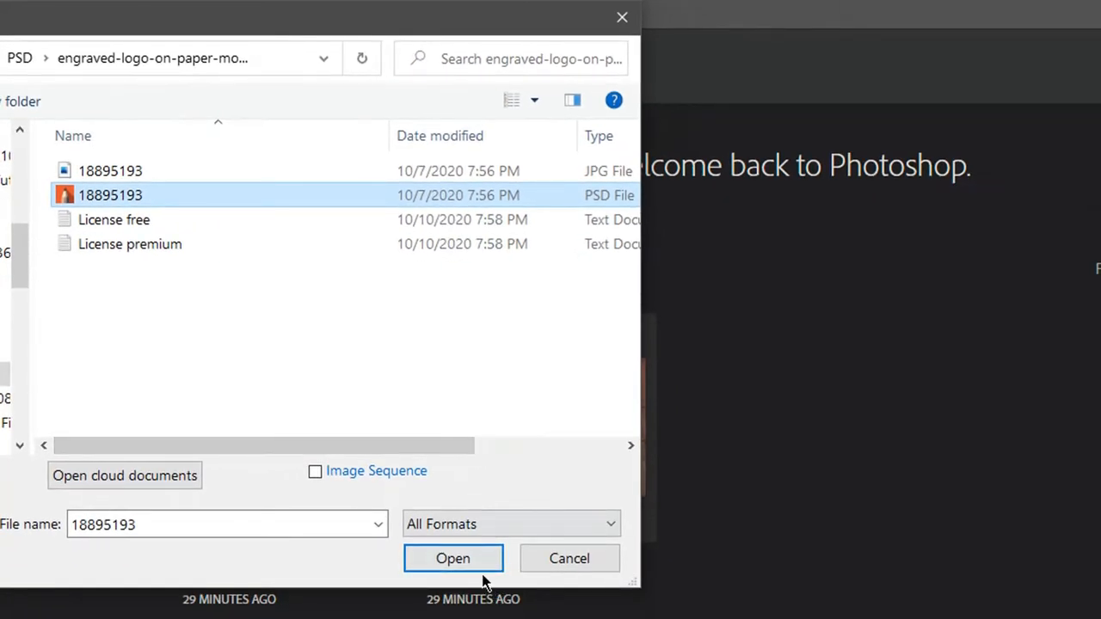
{"action": "left_click", "coordinate": [480, 569]}
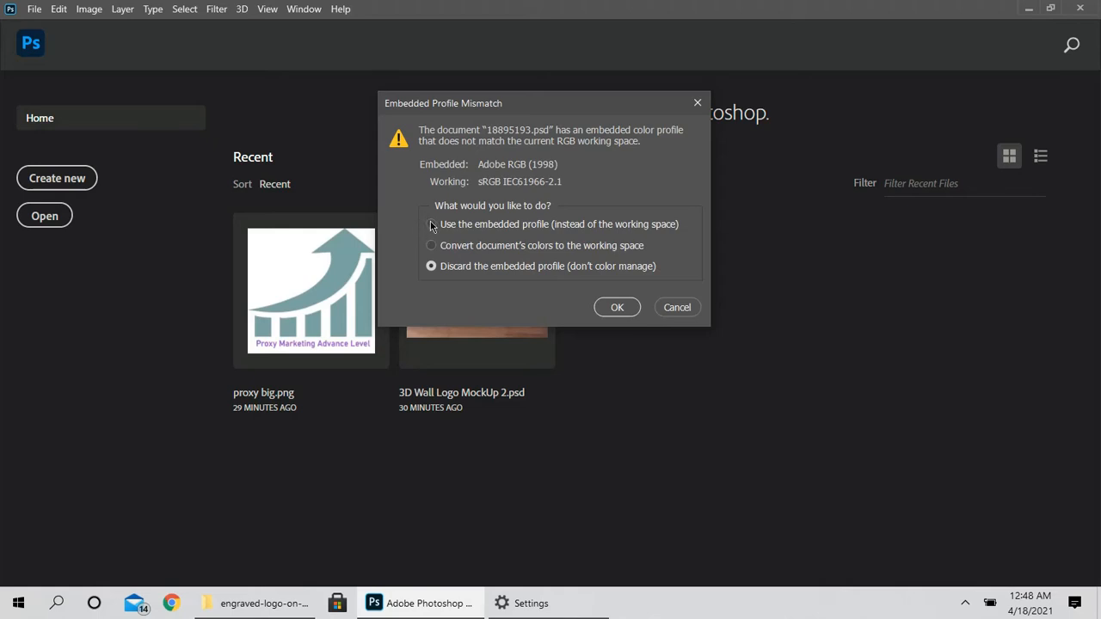
{"action": "left_click", "coordinate": [617, 308]}
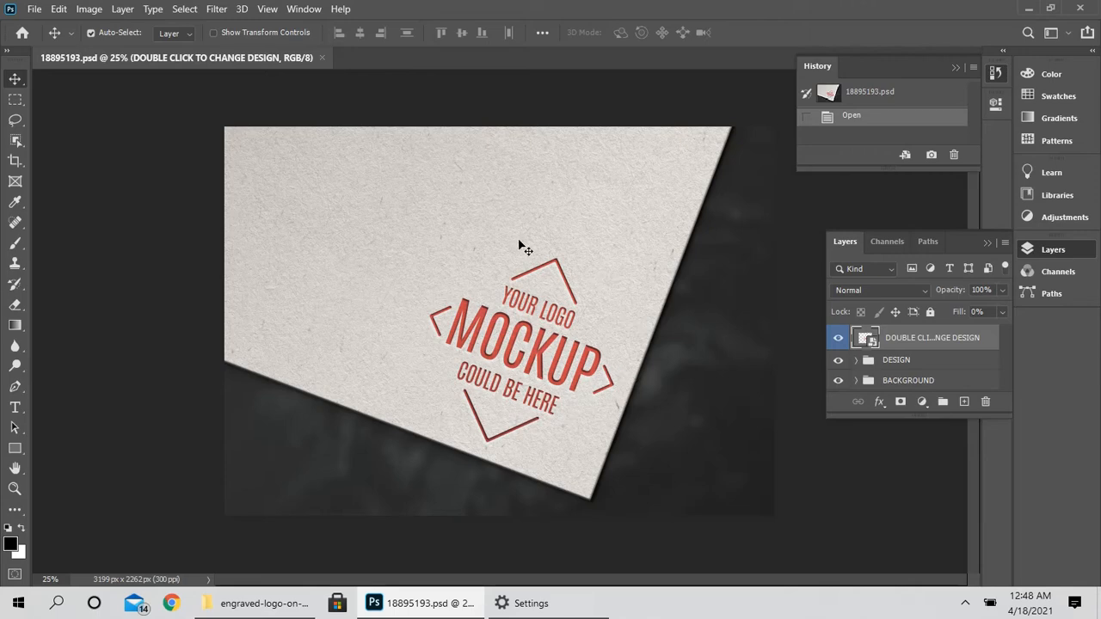
- Open the proxy big PNG logo from the Documents folder as a second document
{"action": "left_click", "coordinate": [32, 9]}
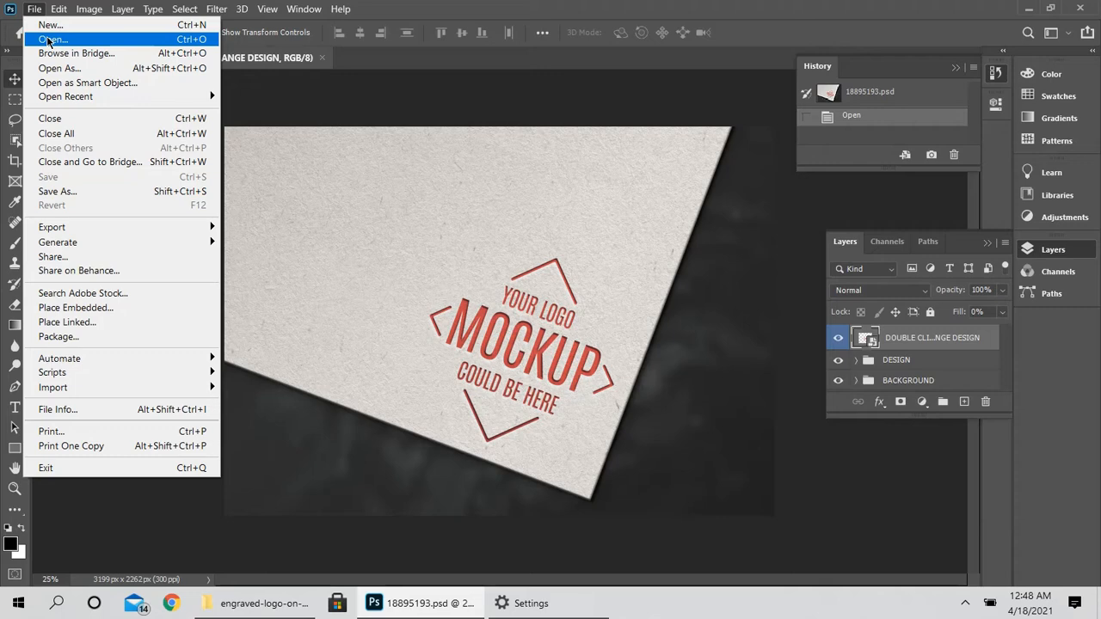
{"action": "left_click", "coordinate": [49, 40]}
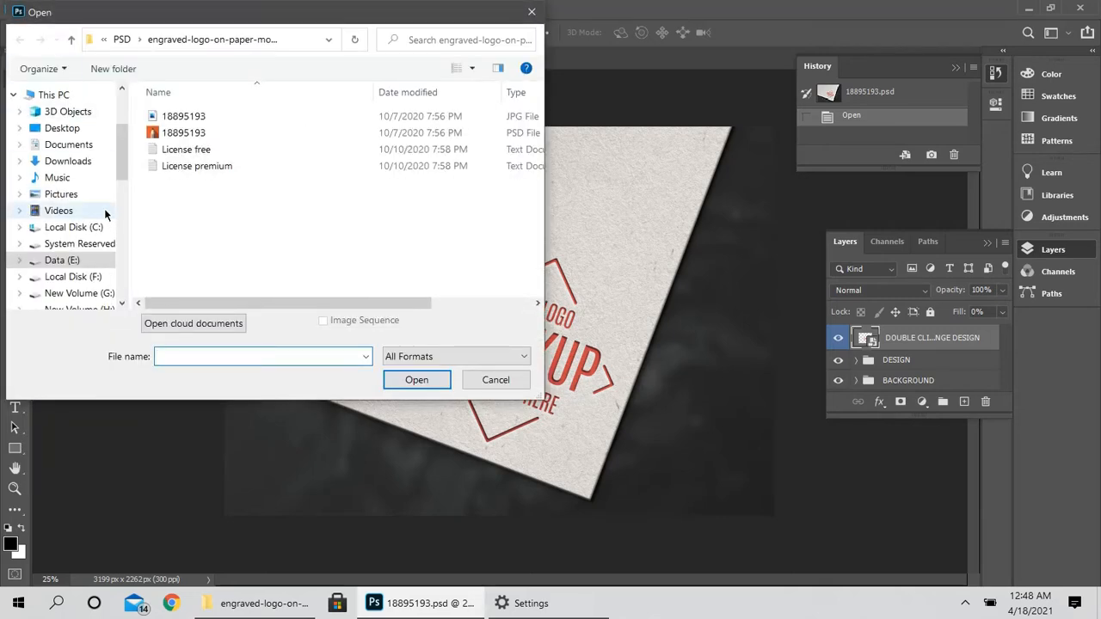
{"action": "left_click", "coordinate": [85, 148]}
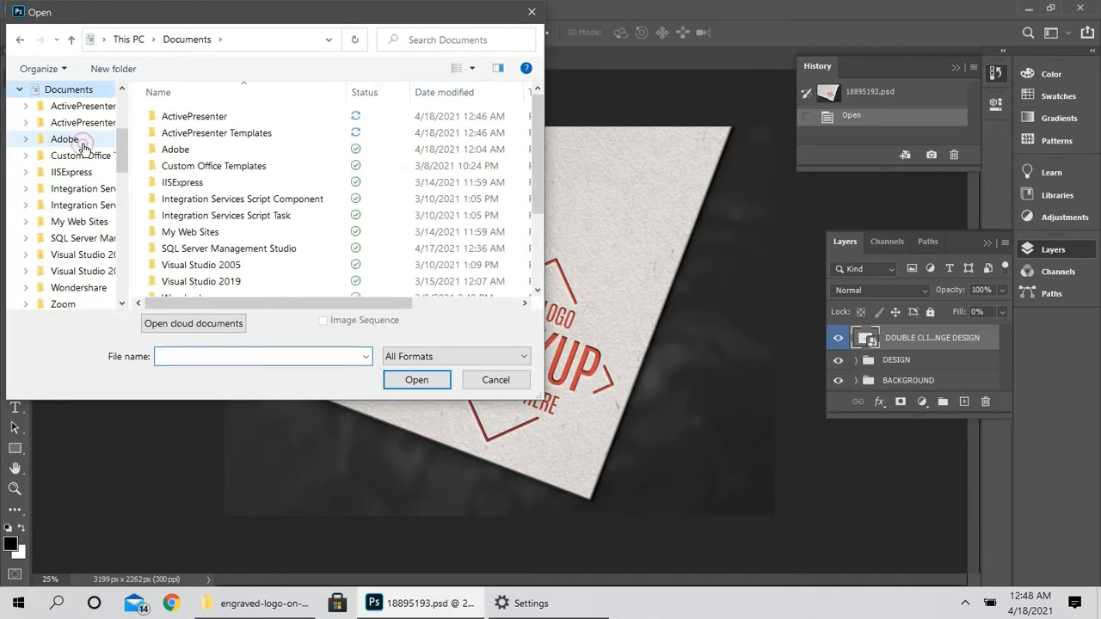
{"action": "left_click_drag", "start_coordinate": [534, 152], "coordinate": [535, 222]}
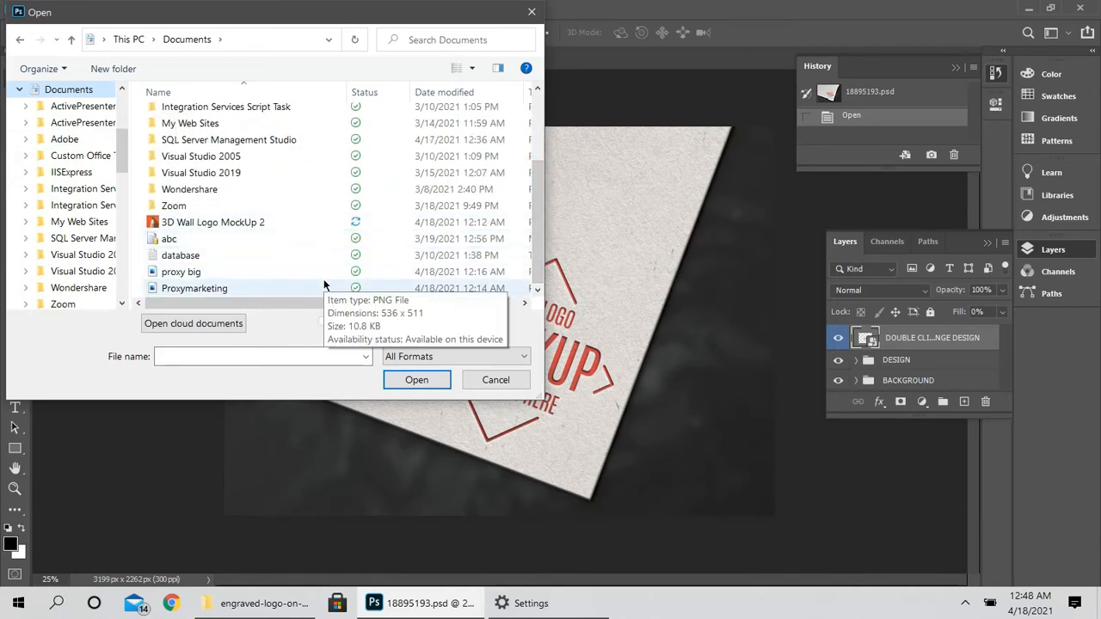
{"action": "left_click_drag", "start_coordinate": [319, 301], "coordinate": [384, 290]}
{"action": "left_click", "coordinate": [418, 270]}
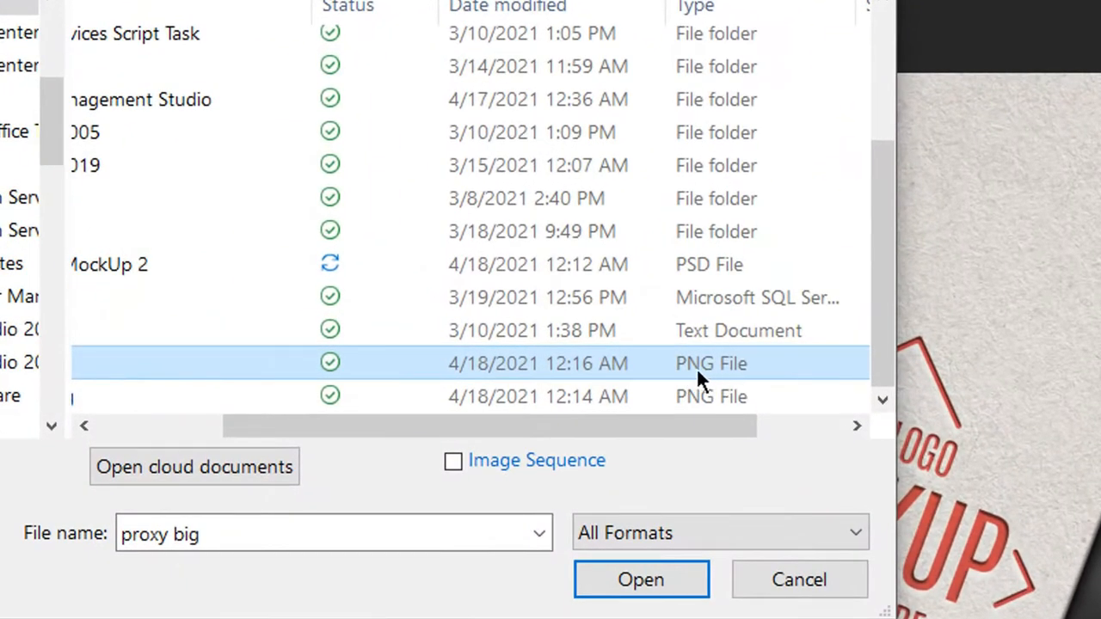
{"action": "left_click", "coordinate": [671, 581]}
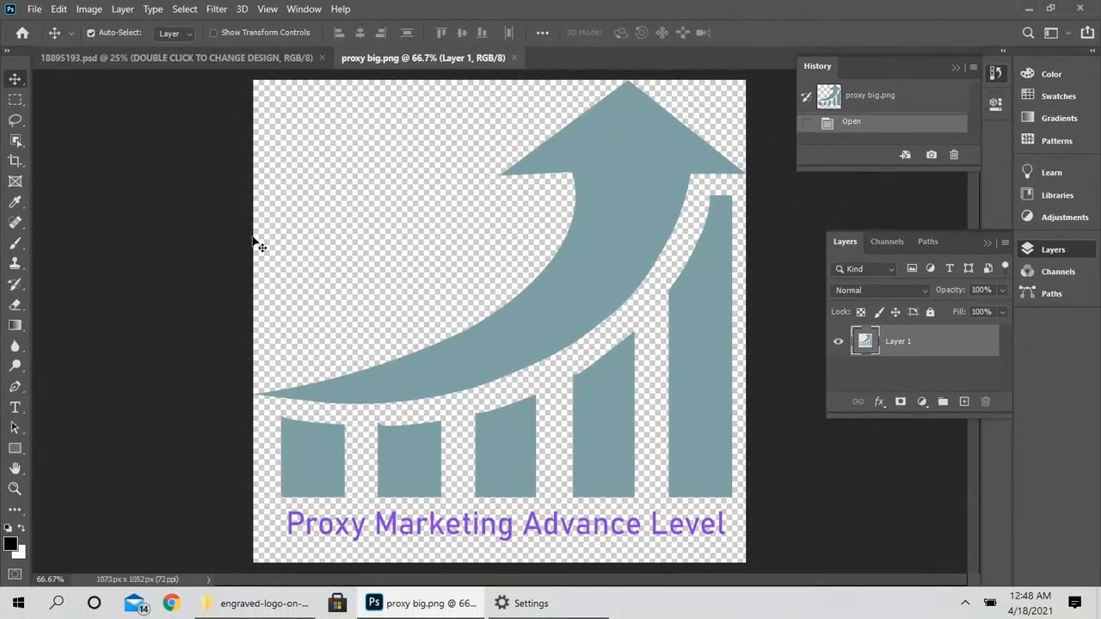
- Open the DOUBLE CLICK TO CHANGE DESIGN smart object's contents, discarding the profile and leaving the missing font unresolved
{"action": "left_click", "coordinate": [112, 60]}
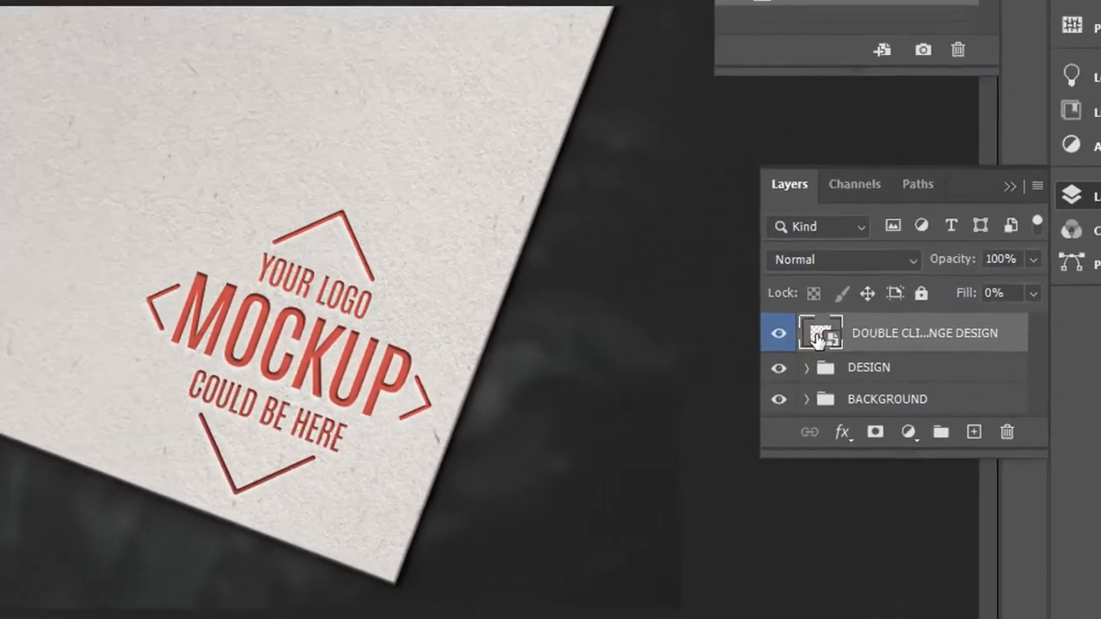
{"action": "double_click", "coordinate": [778, 333]}
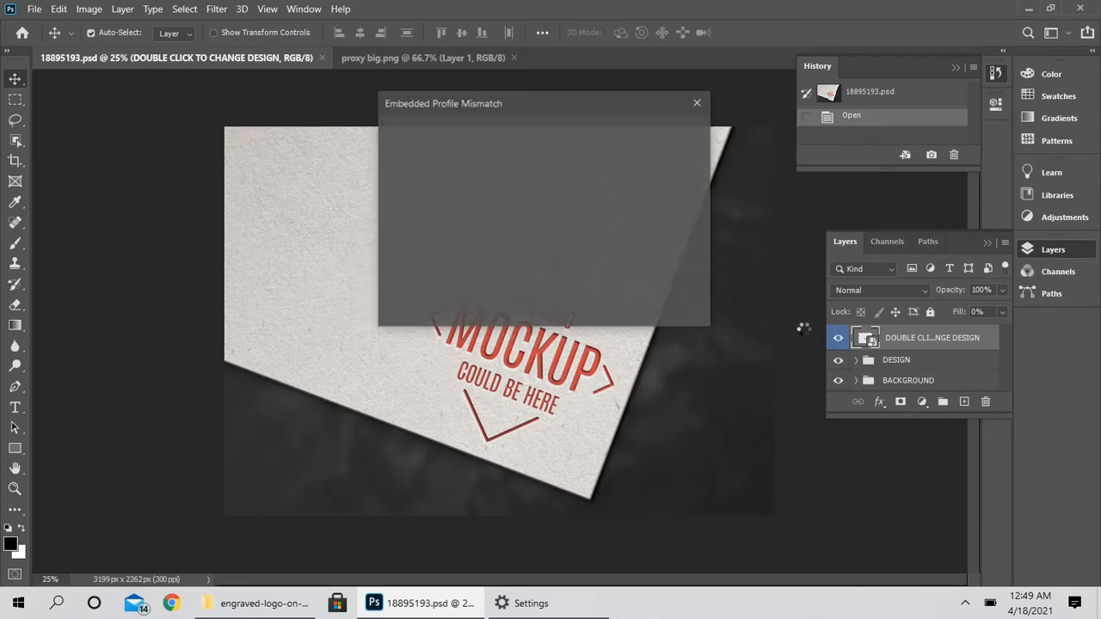
{"action": "left_click", "coordinate": [617, 307]}
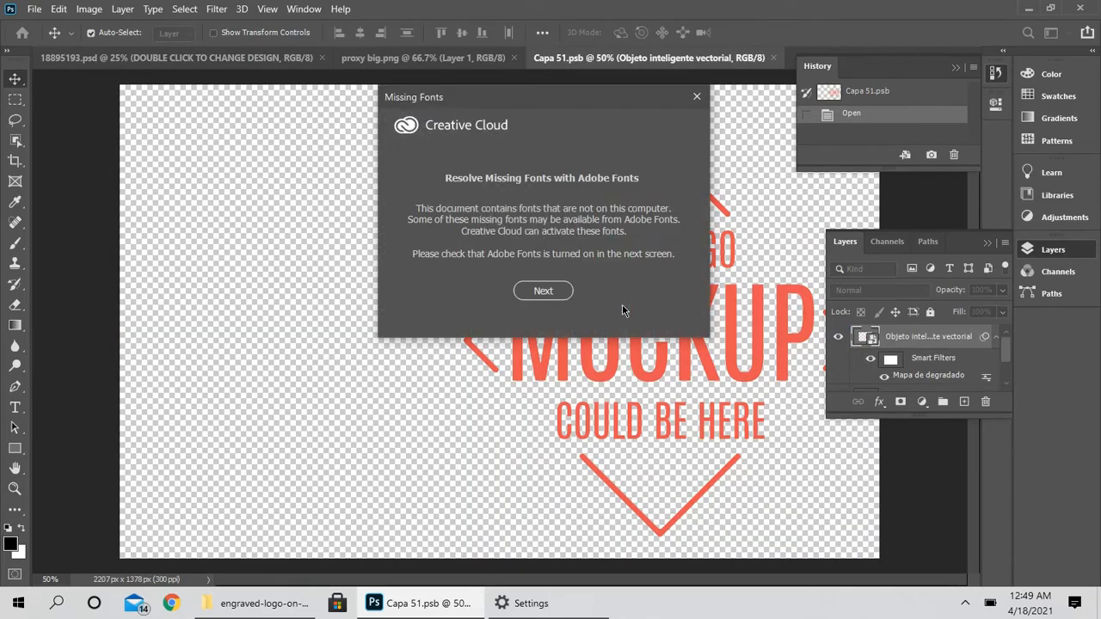
{"action": "left_click", "coordinate": [549, 290]}
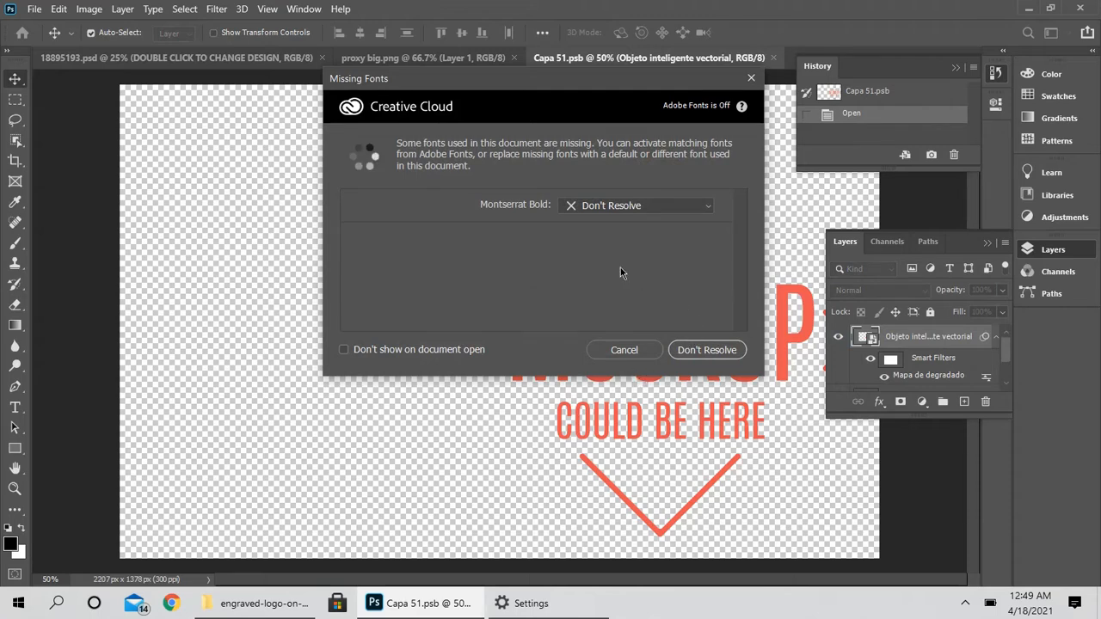
{"action": "left_click", "coordinate": [696, 353]}
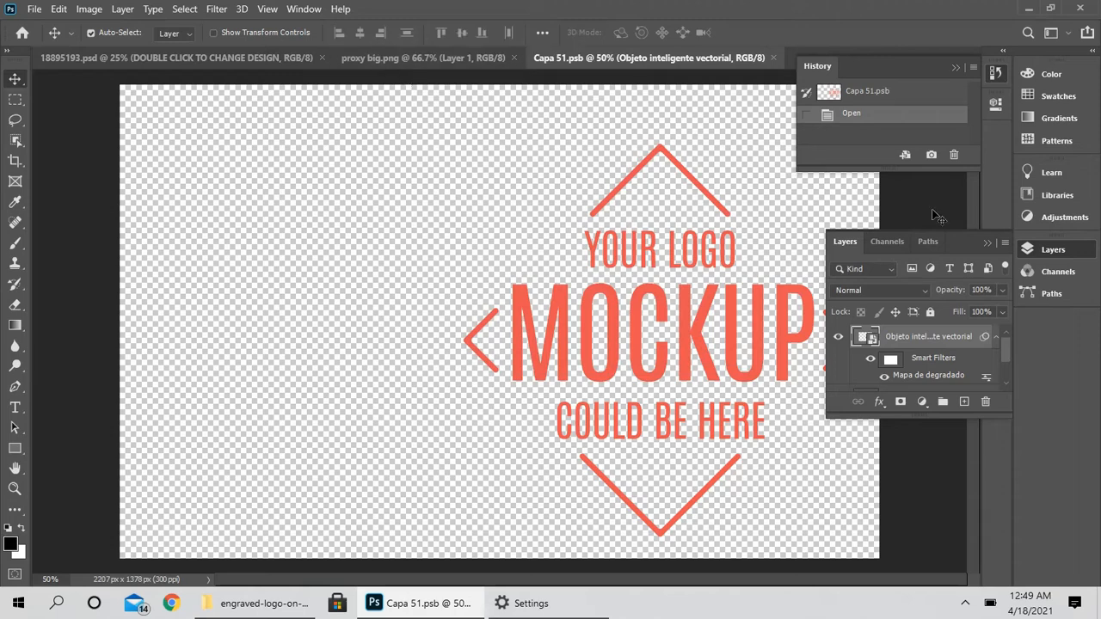
- Copy the proxy big logo layer into the Capa 51 smart object document and nudge it up over the placeholder design
{"action": "left_click_drag", "start_coordinate": [960, 242], "coordinate": [1029, 296]}
{"action": "left_click_drag", "start_coordinate": [961, 245], "coordinate": [953, 206]}
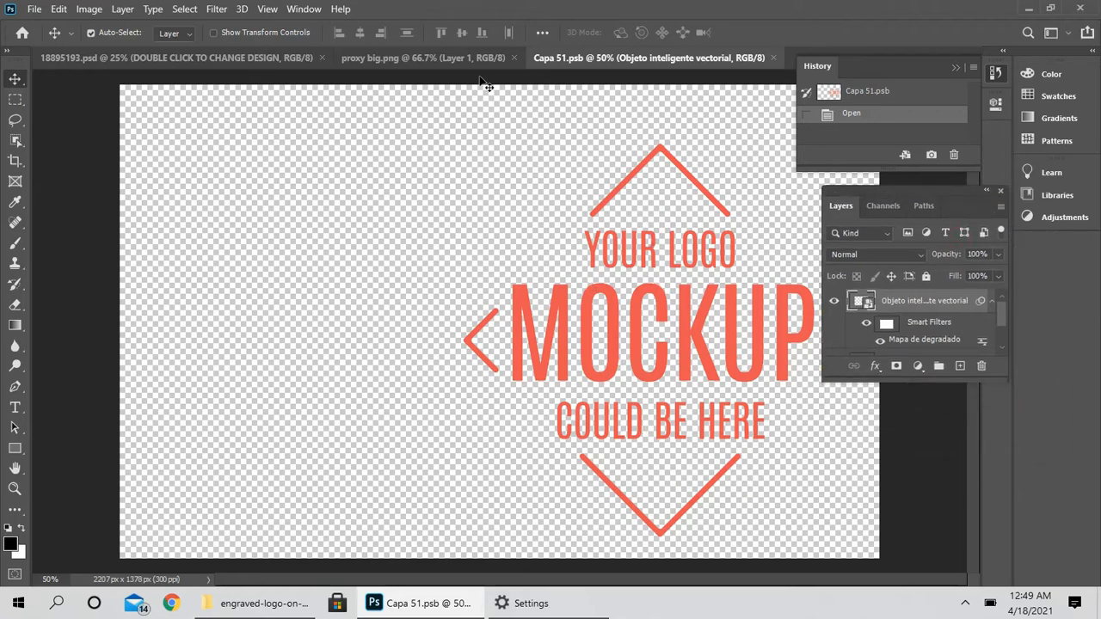
{"action": "left_click", "coordinate": [449, 64]}
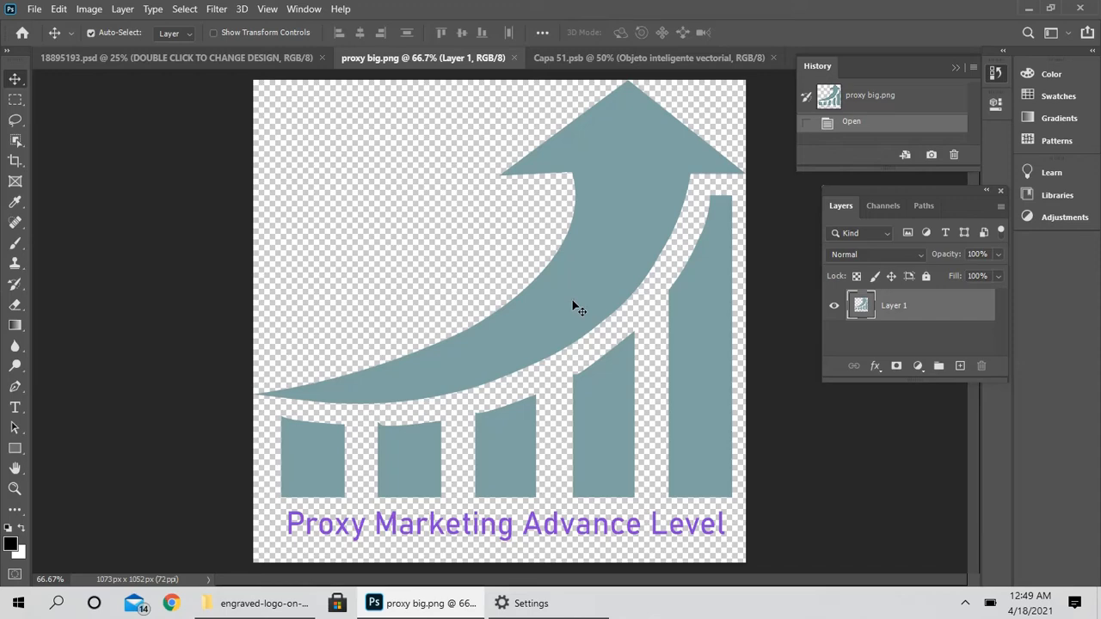
{"action": "left_click_drag", "start_coordinate": [574, 305], "coordinate": [576, 127]}
{"action": "key", "text": "ctrl+Tab"}
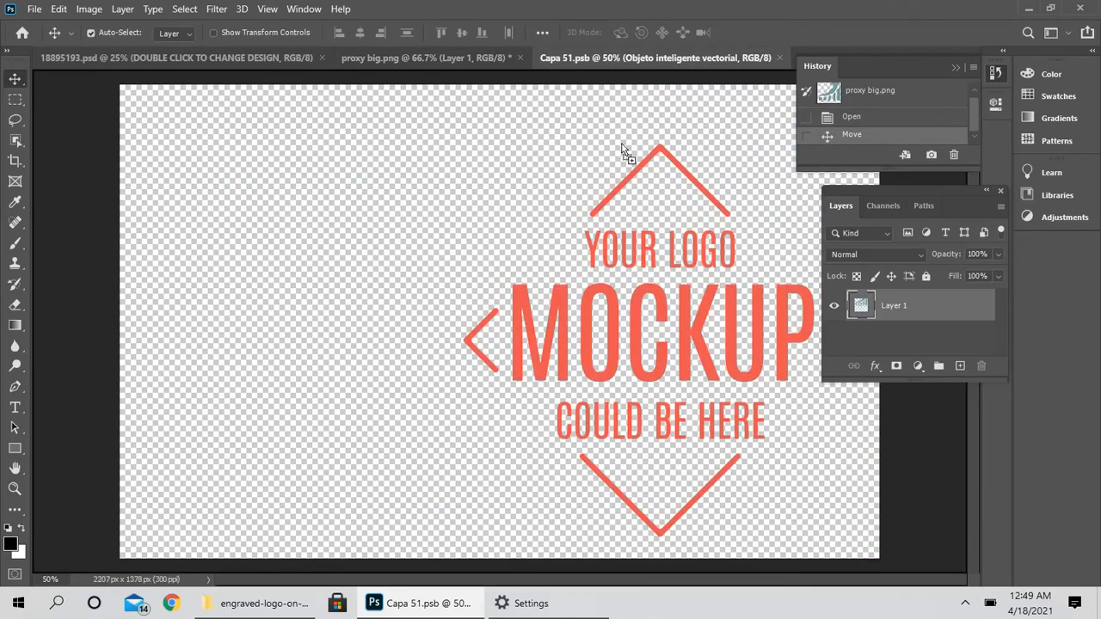
{"action": "left_click_drag", "start_coordinate": [637, 305], "coordinate": [639, 332]}
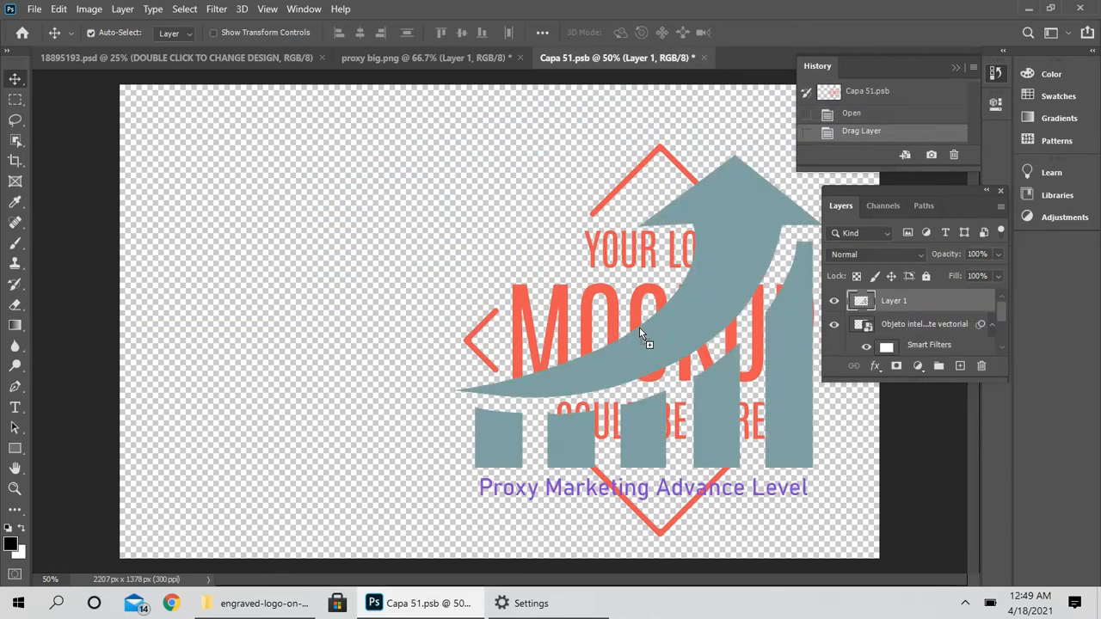
{"action": "left_click_drag", "start_coordinate": [639, 328], "coordinate": [637, 306]}
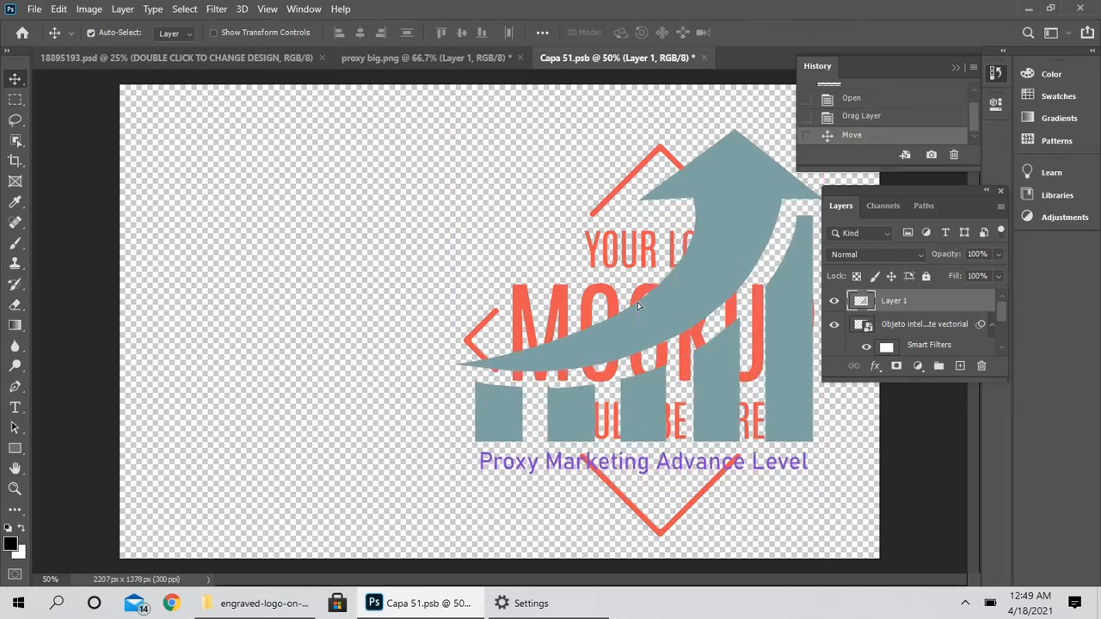
- Delete the Objeto inteligente vectorial placeholder layer from the smart object document
{"action": "left_click", "coordinate": [834, 325]}
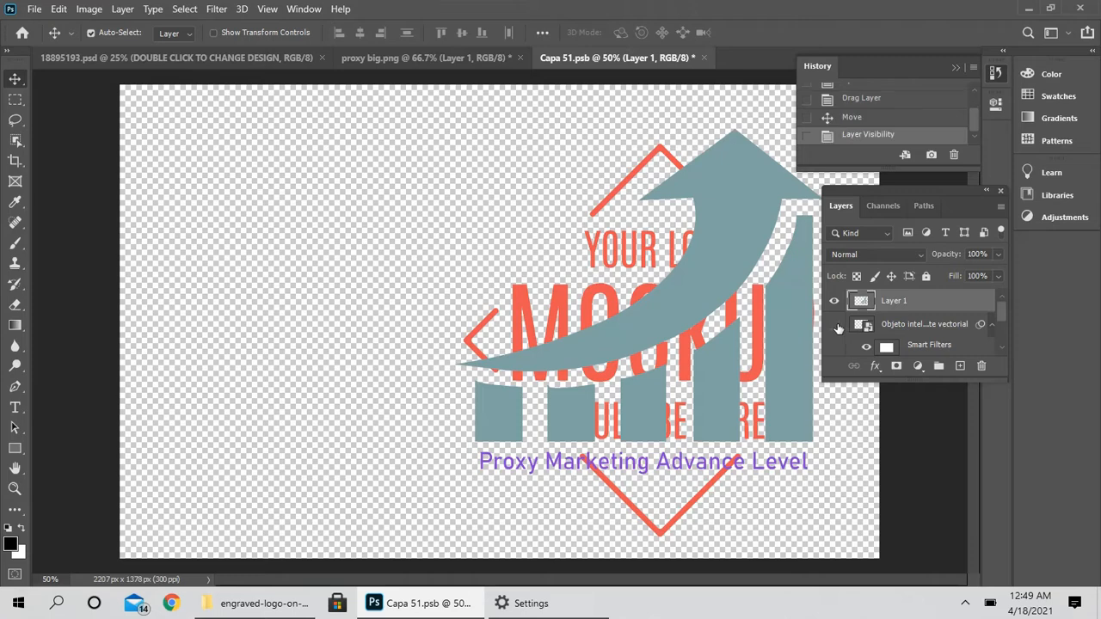
{"action": "left_click", "coordinate": [834, 325]}
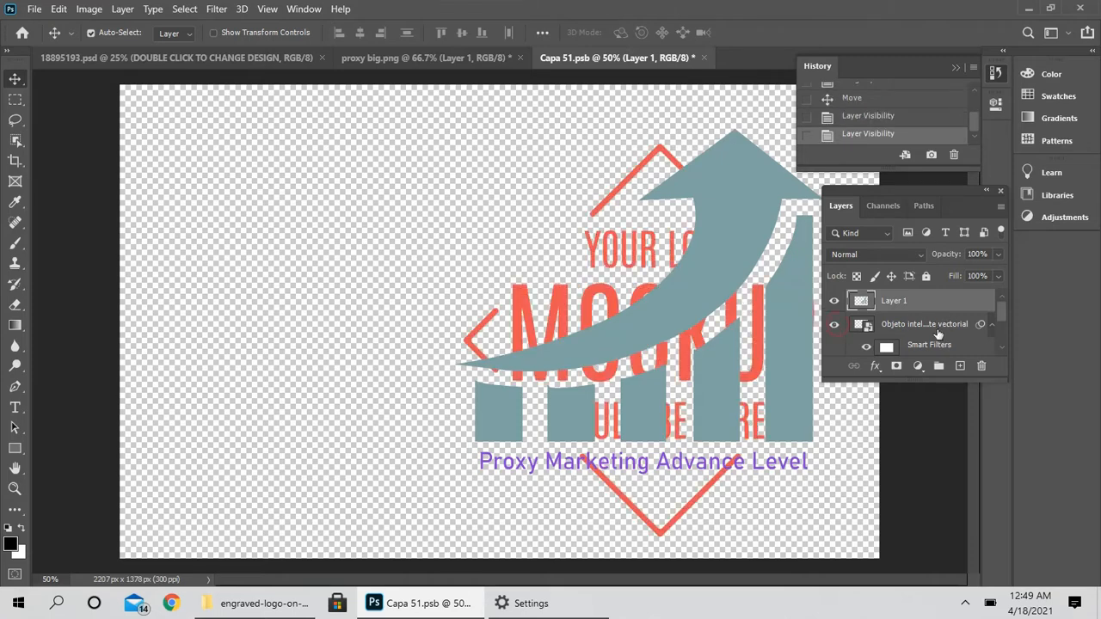
{"action": "scroll", "coordinate": [1000, 317], "scroll_direction": "down", "scroll_amount": 2}
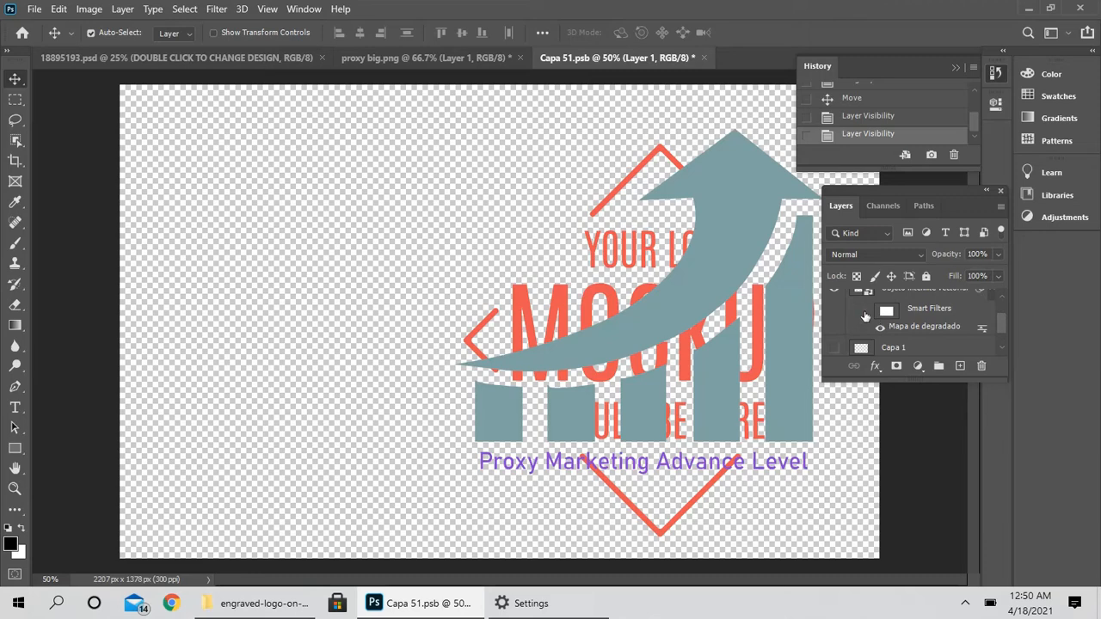
{"action": "left_click", "coordinate": [865, 316]}
{"action": "left_click", "coordinate": [865, 315]}
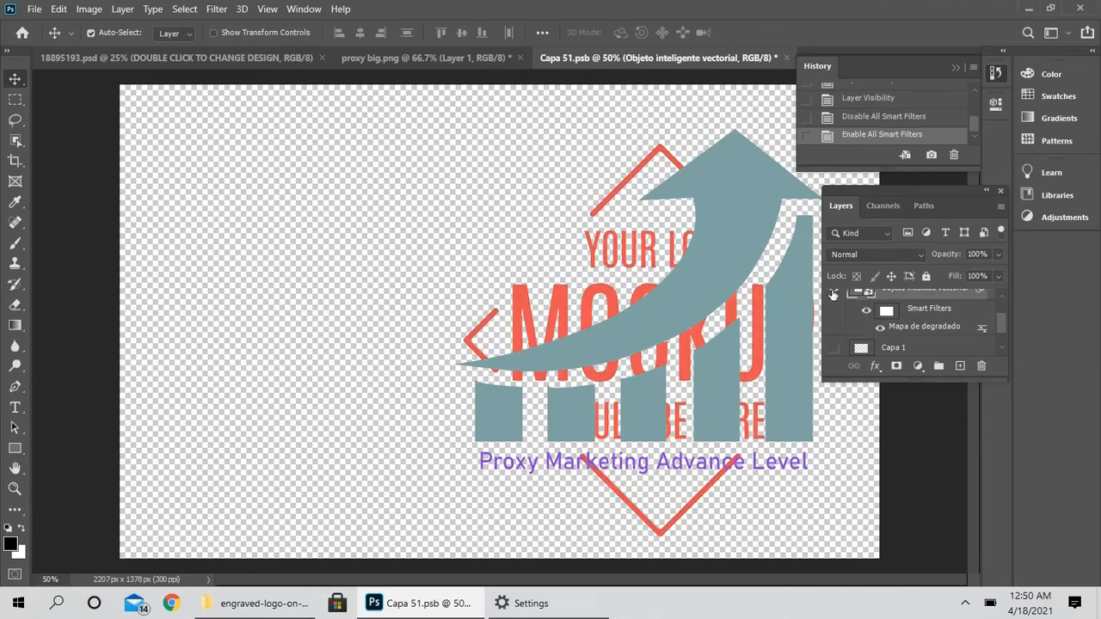
{"action": "left_click", "coordinate": [833, 292]}
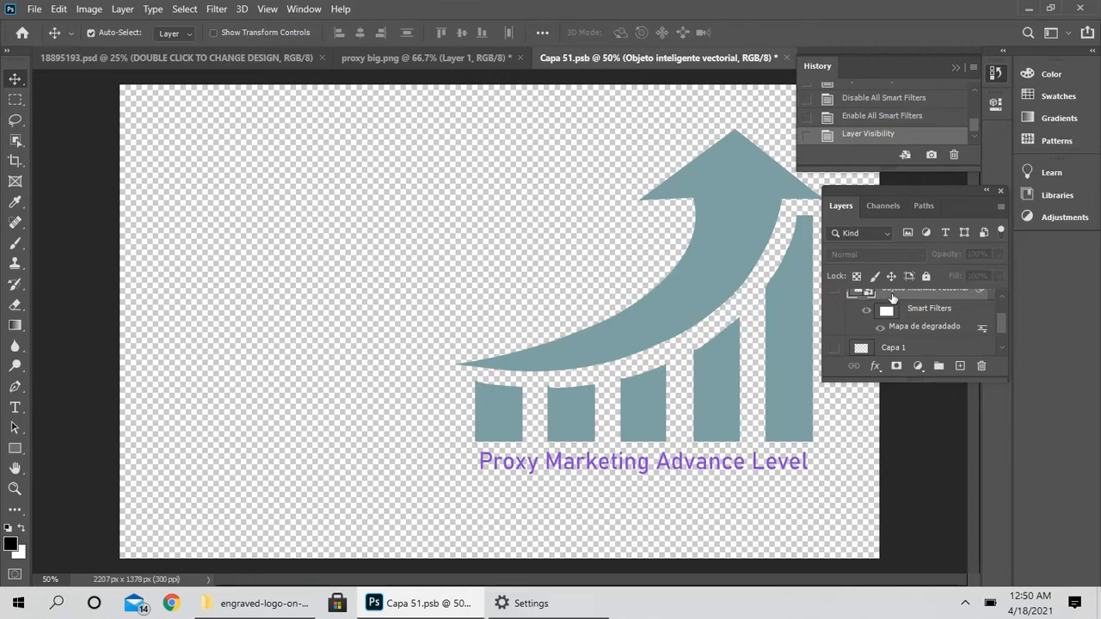
{"action": "key", "text": "Delete"}
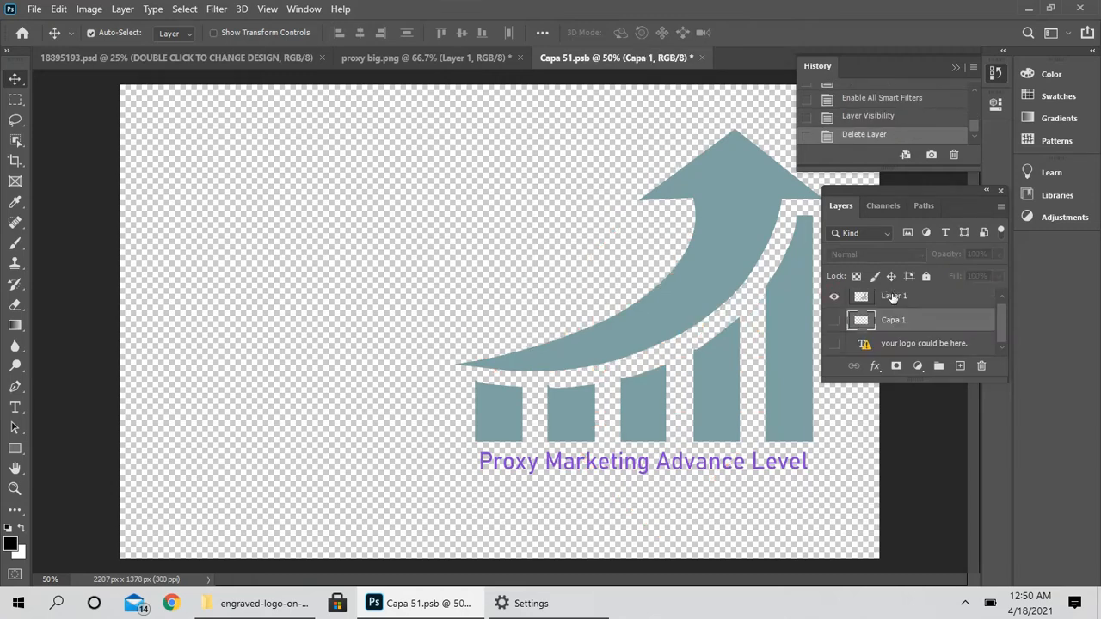
- Close the Capa 51.psb smart object document, saving its changes
{"action": "left_click_drag", "start_coordinate": [895, 297], "coordinate": [747, 301]}
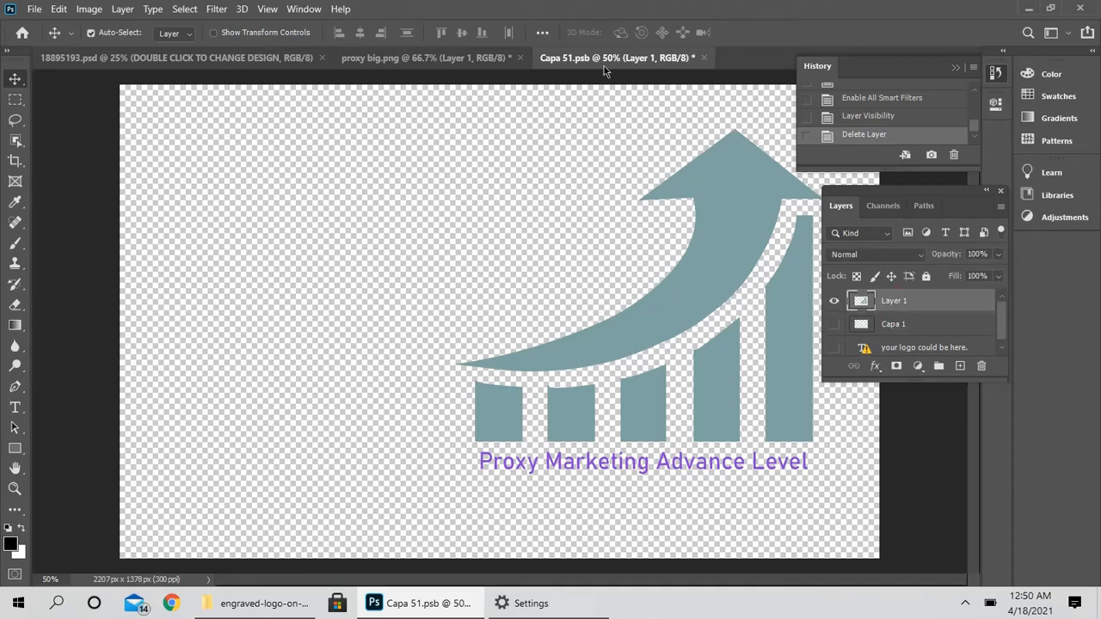
{"action": "left_click", "coordinate": [703, 59]}
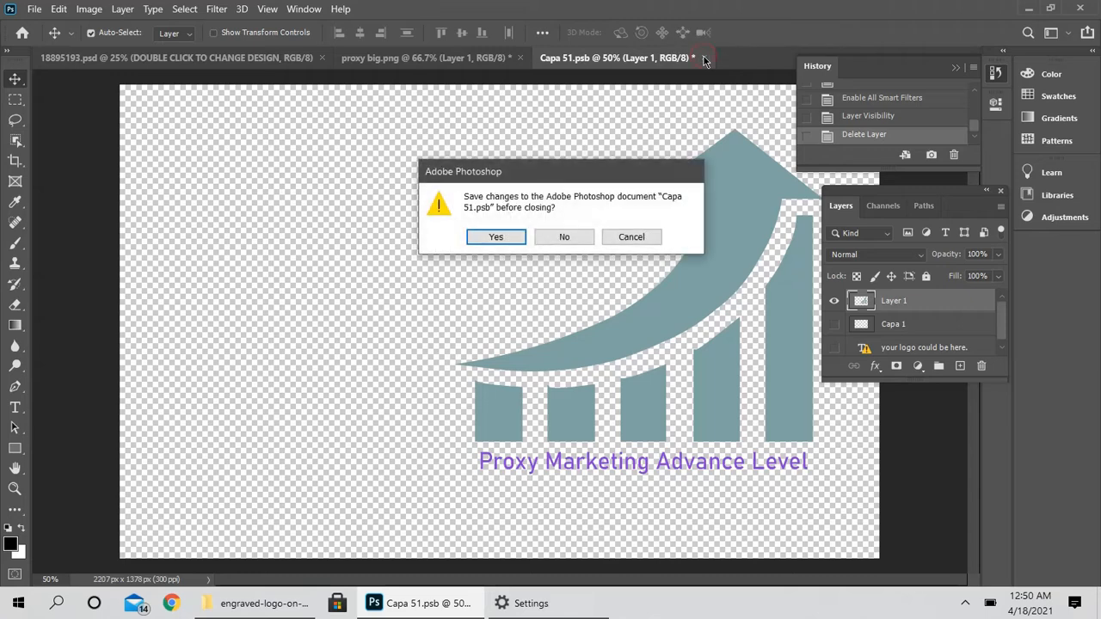
{"action": "left_click", "coordinate": [502, 236]}
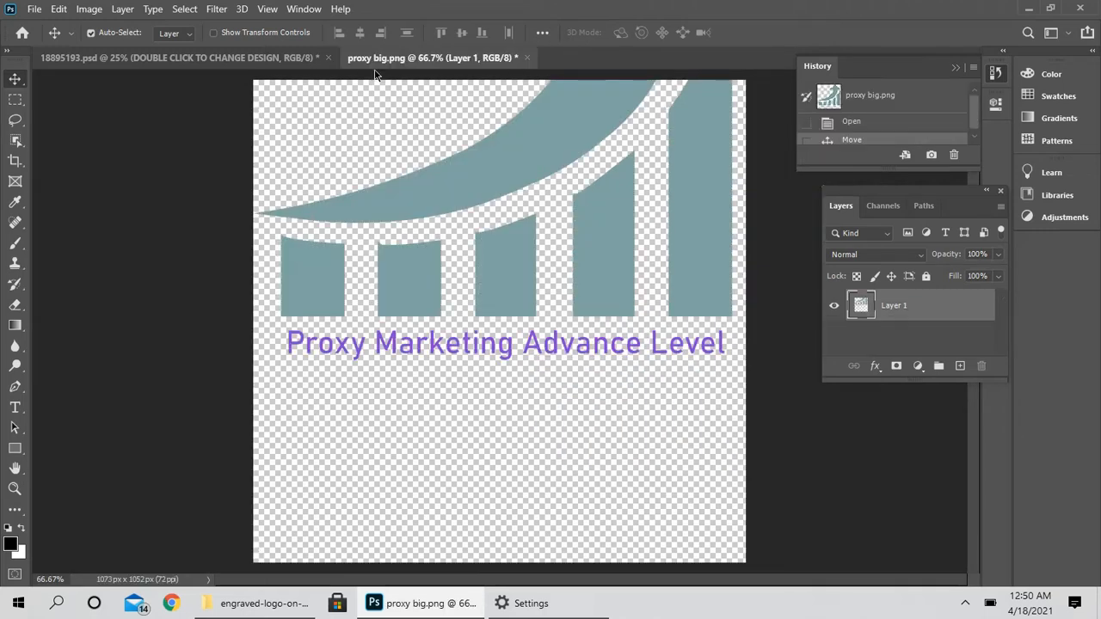
- Compare the updated mockup with the proxy big.png document and move its logo layer down in that document
{"action": "left_click", "coordinate": [278, 62]}
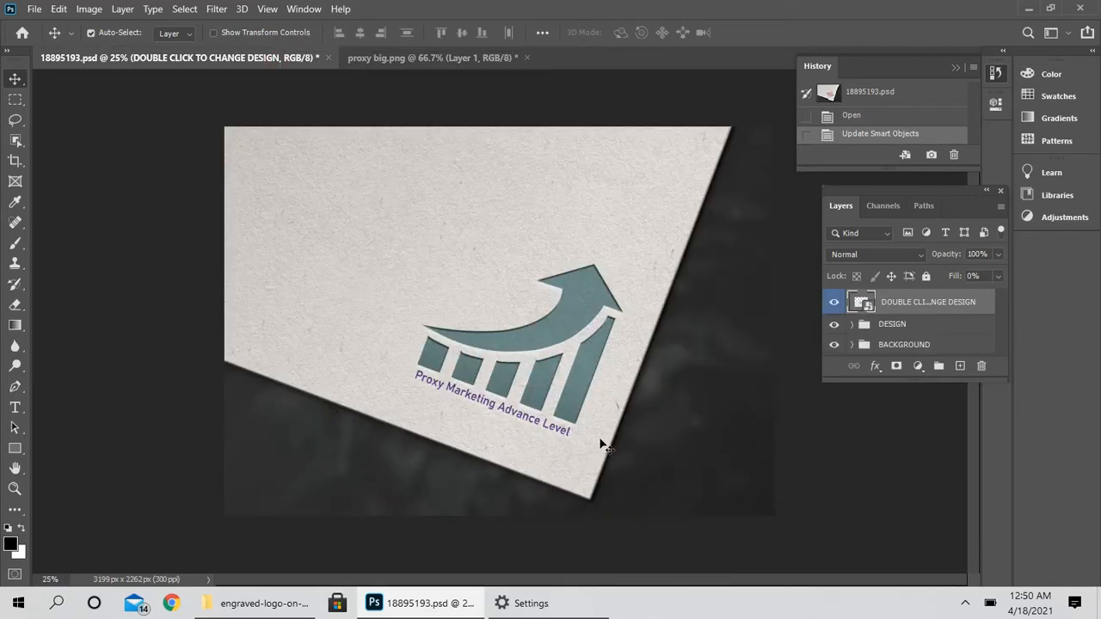
{"action": "left_click", "coordinate": [446, 57]}
{"action": "left_click_drag", "start_coordinate": [526, 156], "coordinate": [517, 340]}
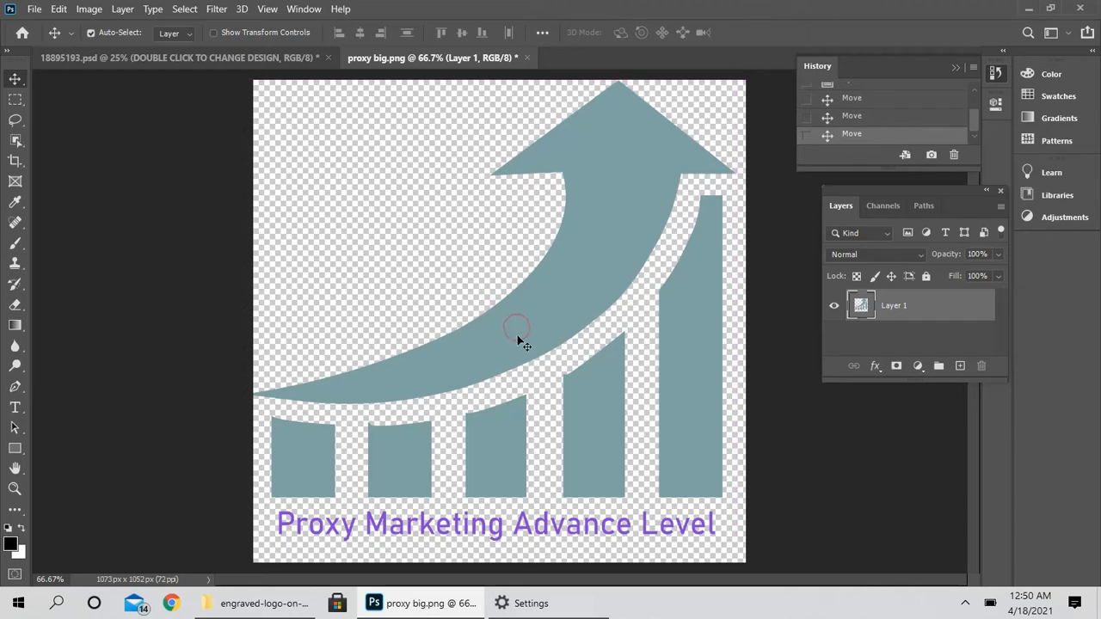
{"action": "left_click", "coordinate": [138, 57]}
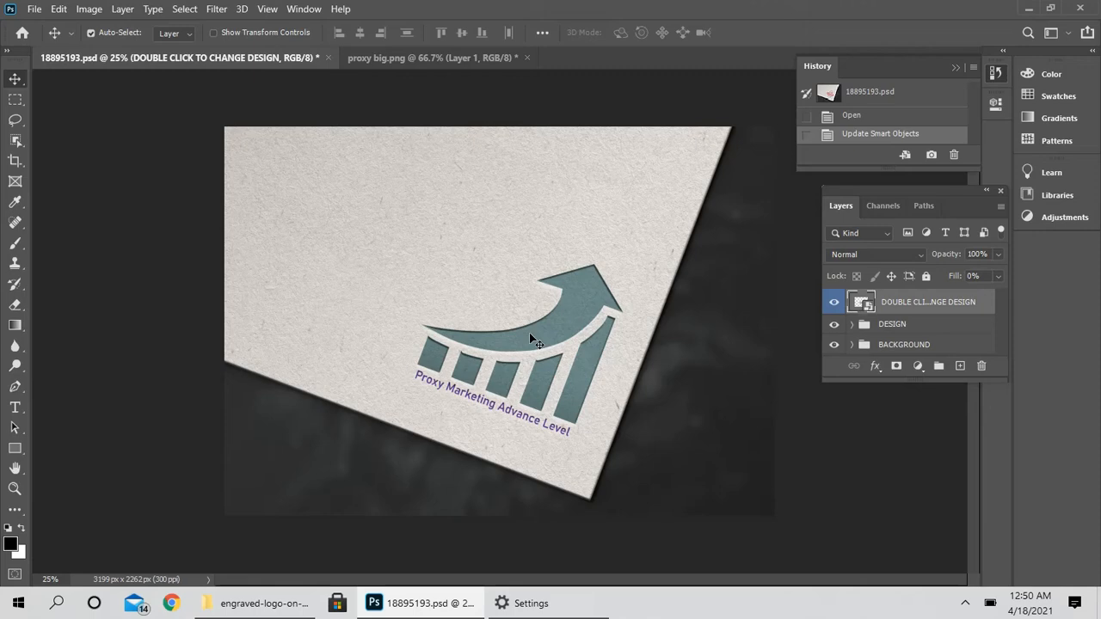
- Export the mockup as a PNG with Export As, zooming the preview in and out to check it
{"action": "left_click", "coordinate": [32, 12]}
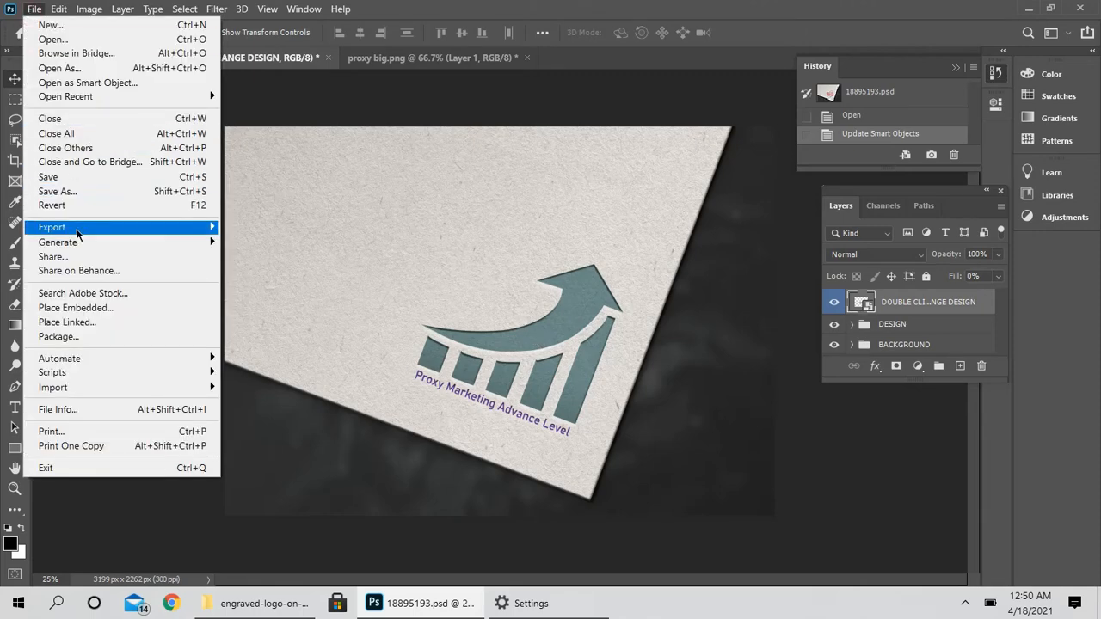
{"action": "mouse_move", "coordinate": [78, 232]}
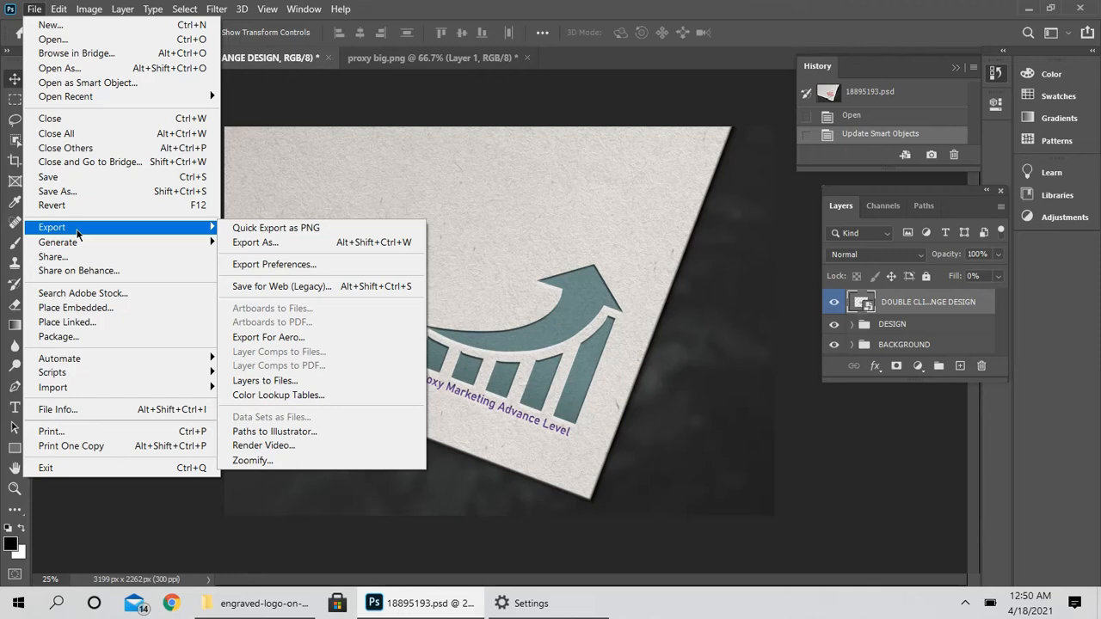
{"action": "left_click", "coordinate": [255, 242]}
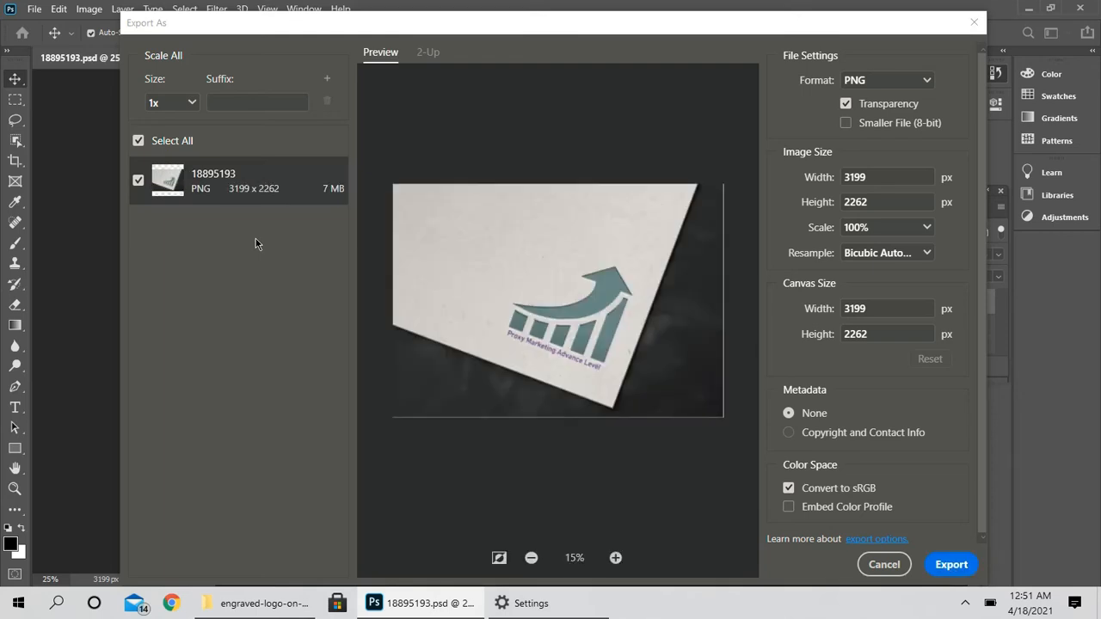
{"action": "left_click", "coordinate": [615, 558]}
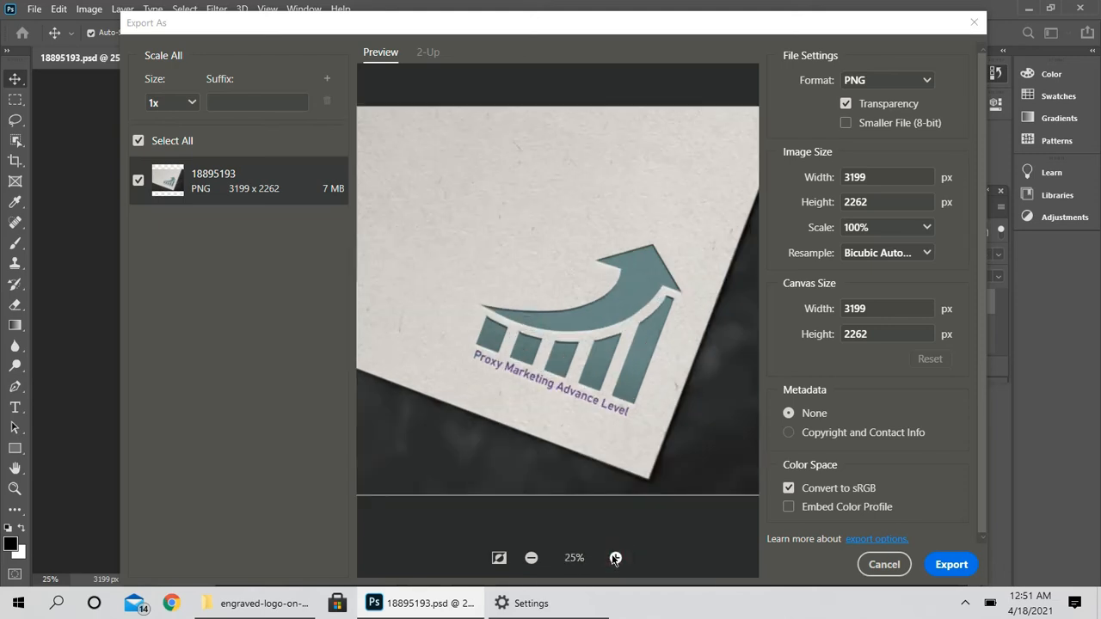
{"action": "left_click", "coordinate": [532, 558]}
{"action": "left_click", "coordinate": [615, 559]}
{"action": "left_click", "coordinate": [951, 566]}
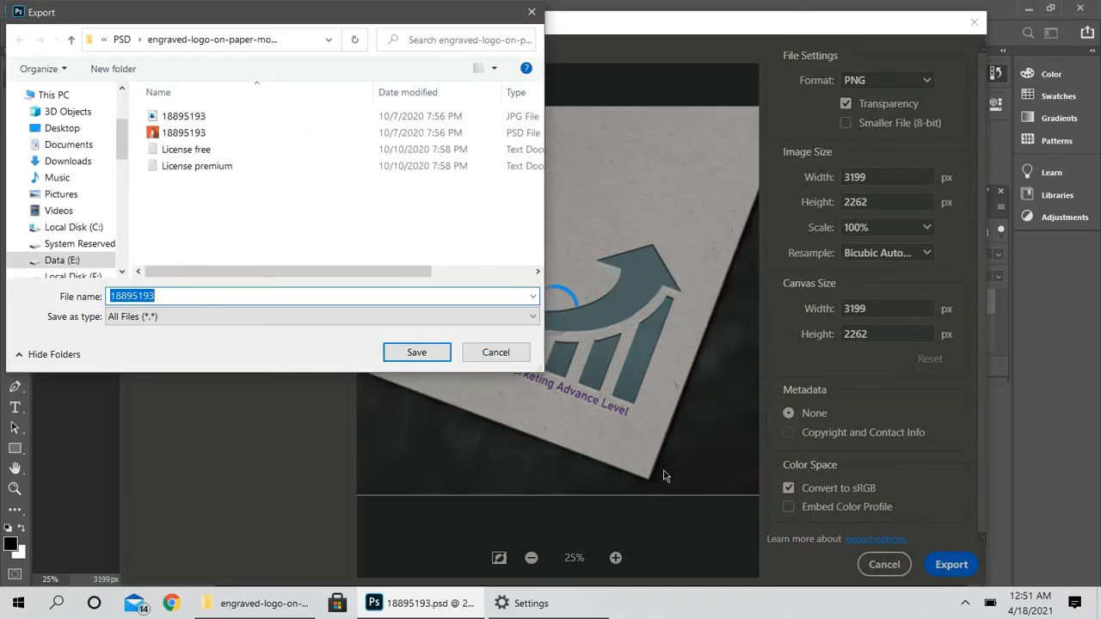
- Save the exported PNG as proxy2 in the logo folder on Data (E:)
{"action": "left_click", "coordinate": [71, 261]}
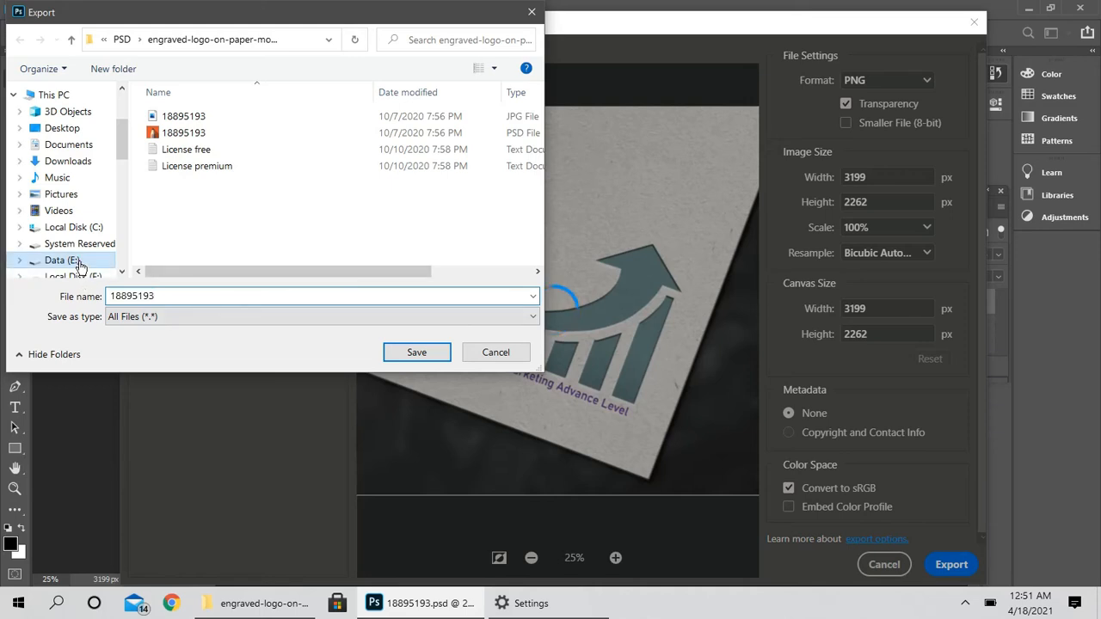
{"action": "double_click", "coordinate": [437, 211]}
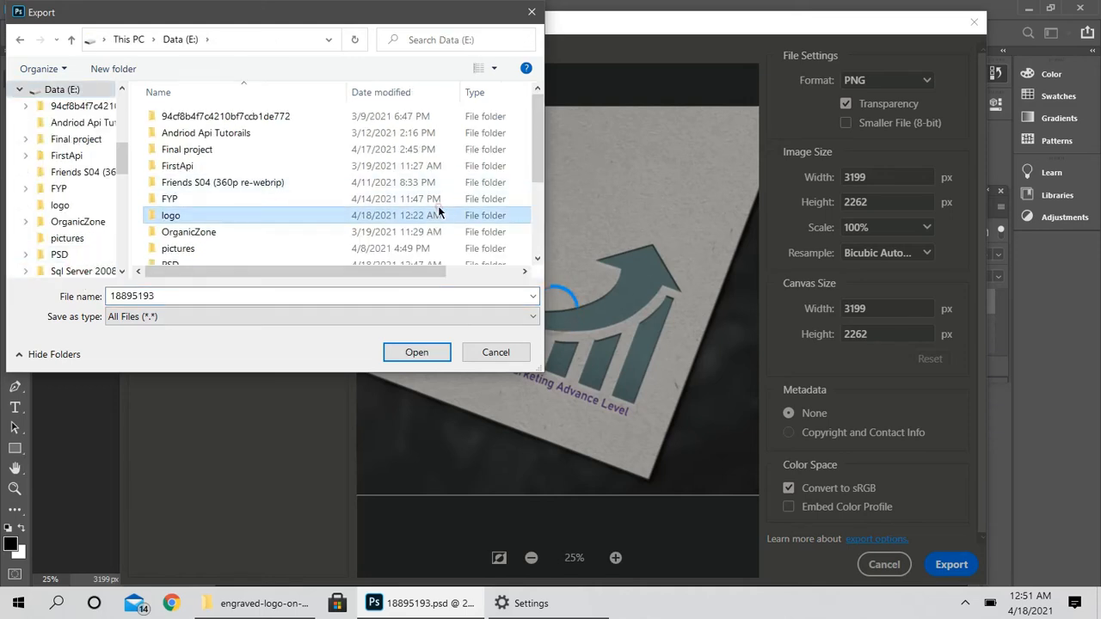
{"action": "left_click", "coordinate": [378, 296]}
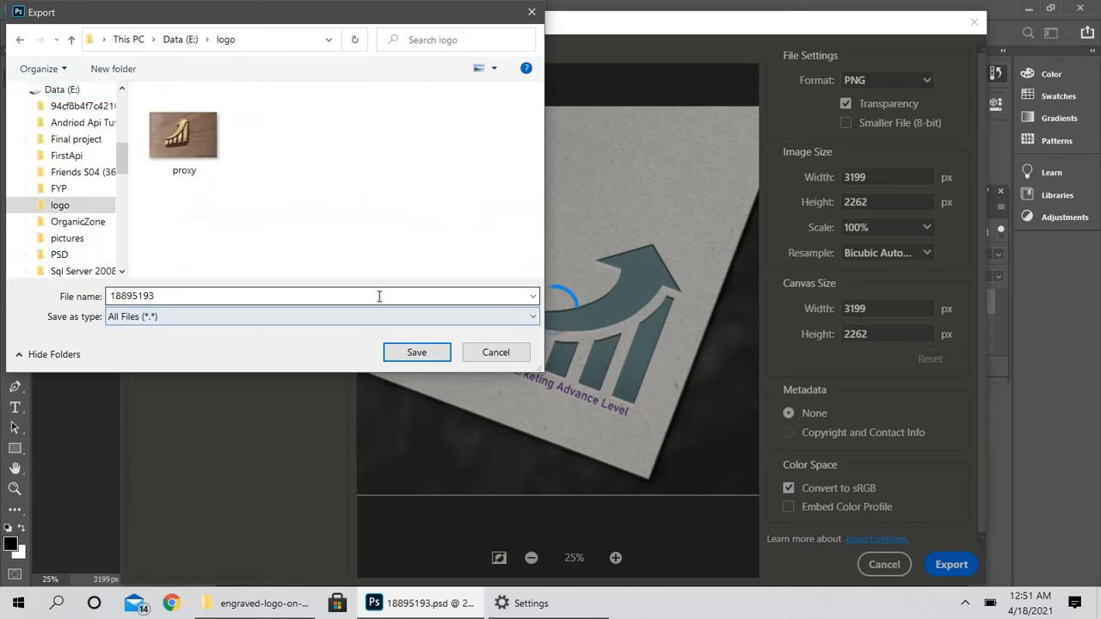
{"action": "key", "text": "ctrl+a"}
{"action": "key", "text": "BackSpace"}
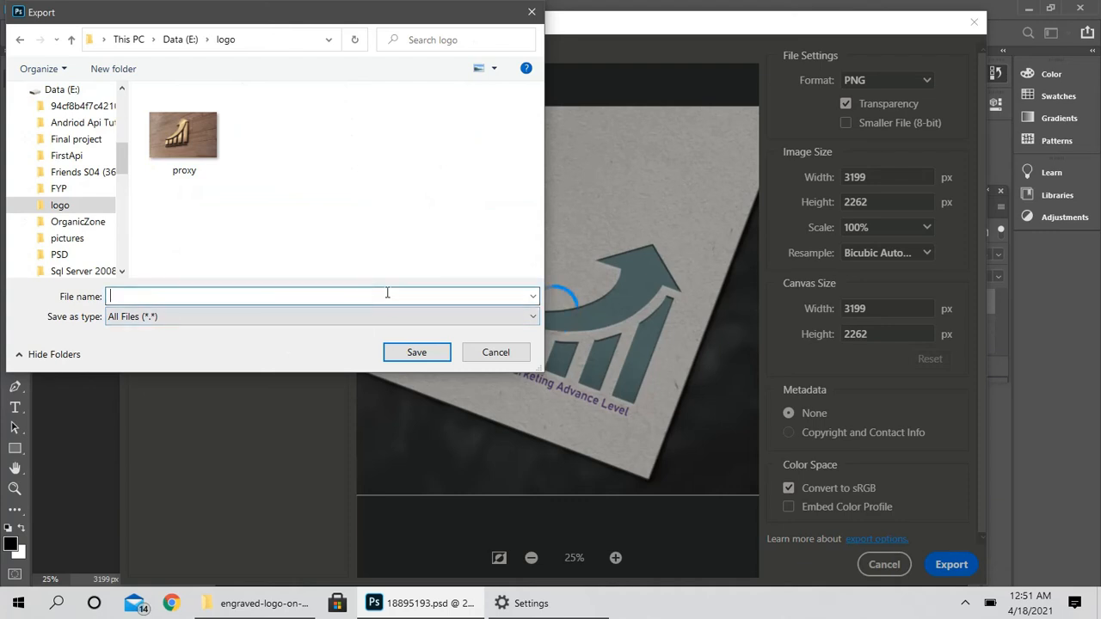
{"action": "type", "text": "prox"}
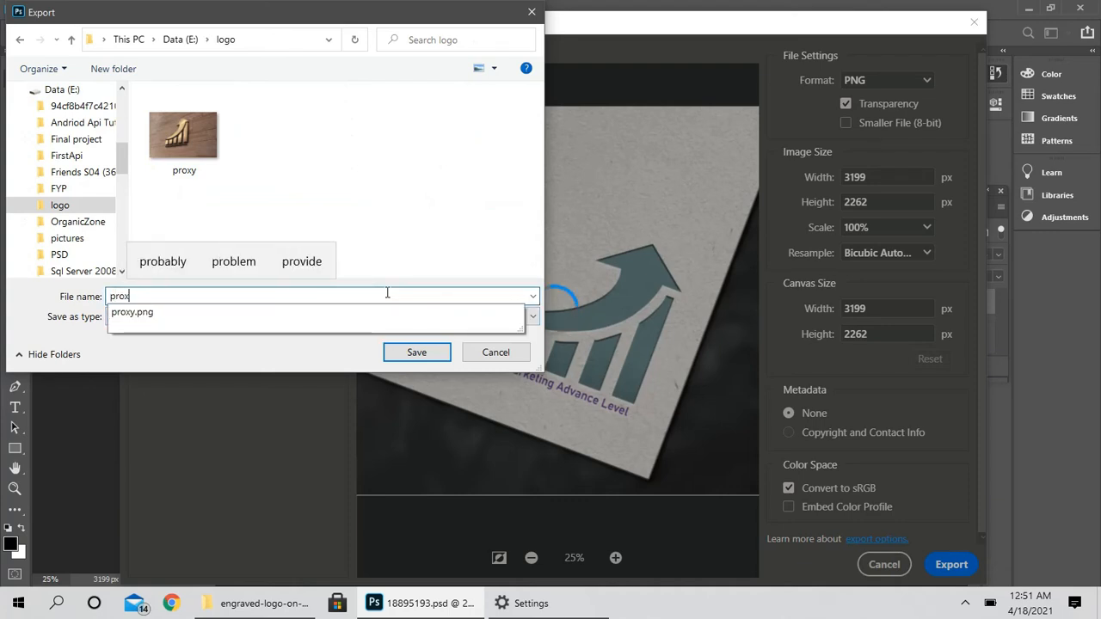
{"action": "type", "text": "y2"}
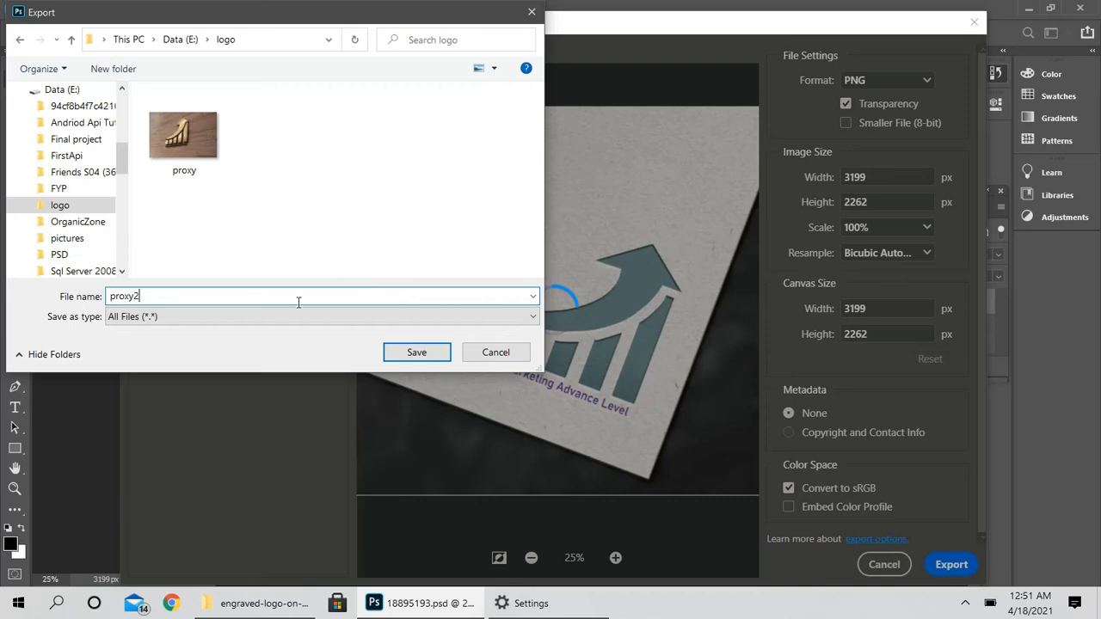
{"action": "left_click", "coordinate": [420, 351]}
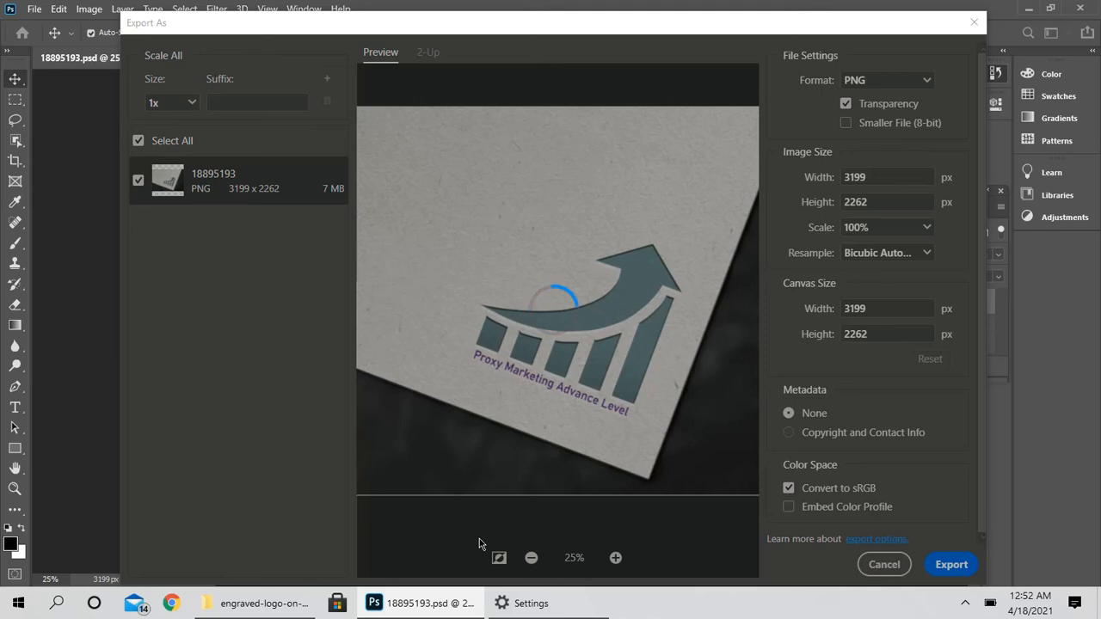
- Switch to File Explorer and open the logo folder on Data (E:)
{"action": "left_click", "coordinate": [225, 607]}
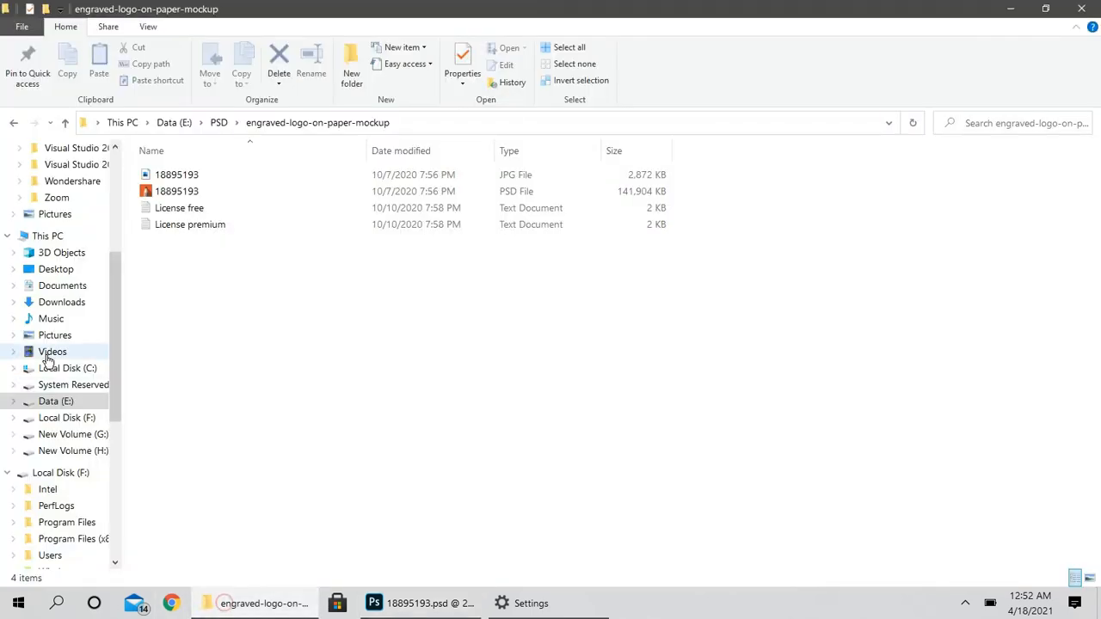
{"action": "left_click", "coordinate": [66, 403]}
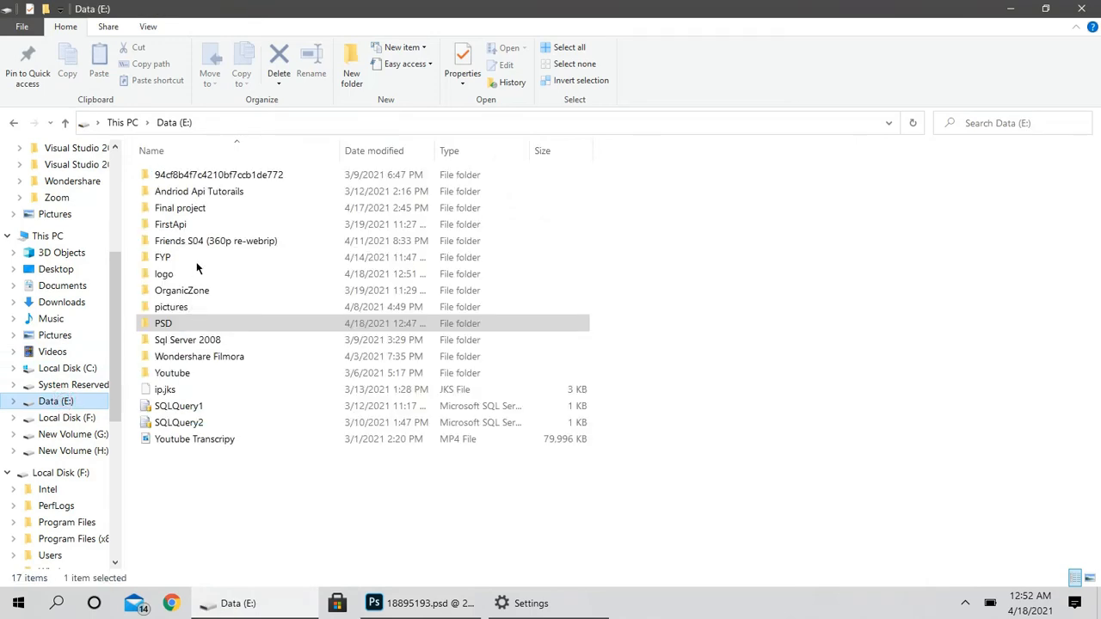
{"action": "left_click", "coordinate": [197, 273]}
{"action": "double_click", "coordinate": [198, 273]}
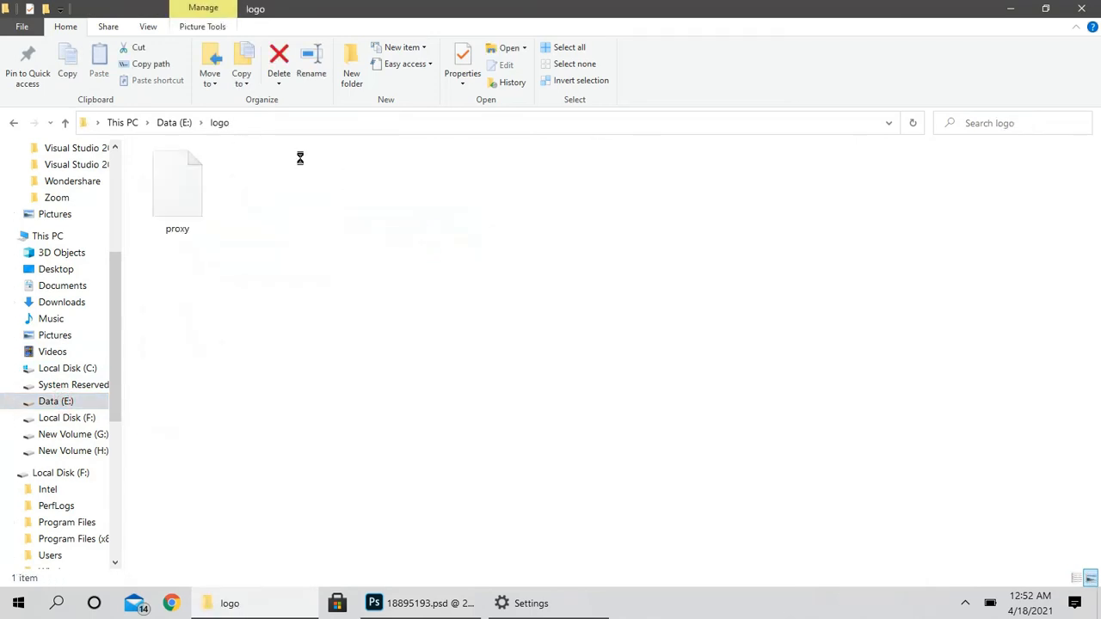
{"action": "left_click", "coordinate": [462, 604]}
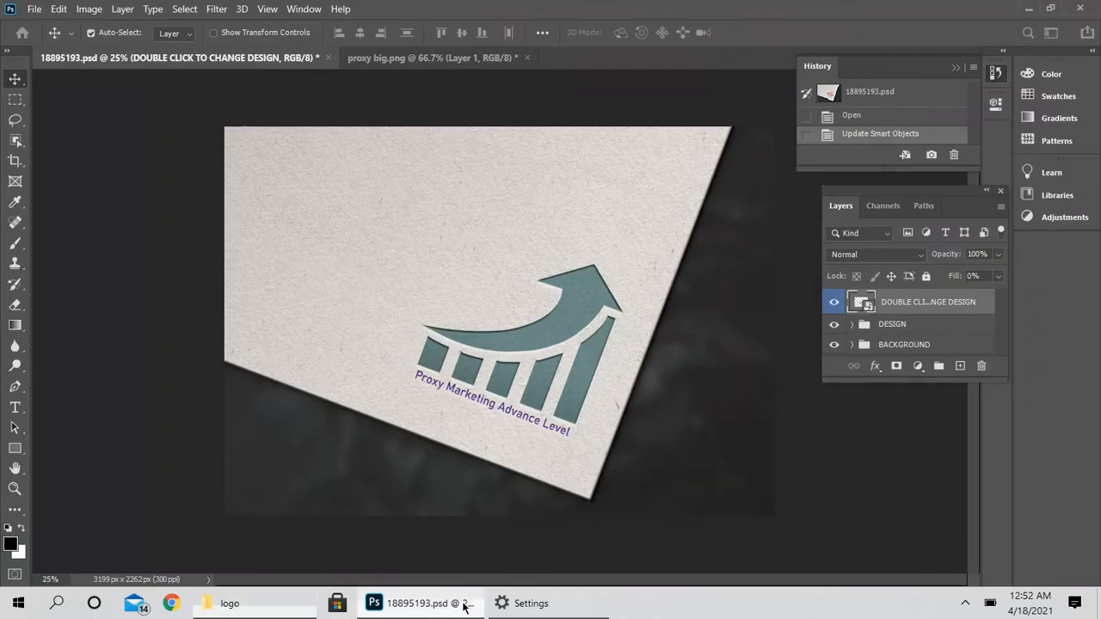
{"action": "left_click", "coordinate": [462, 603]}
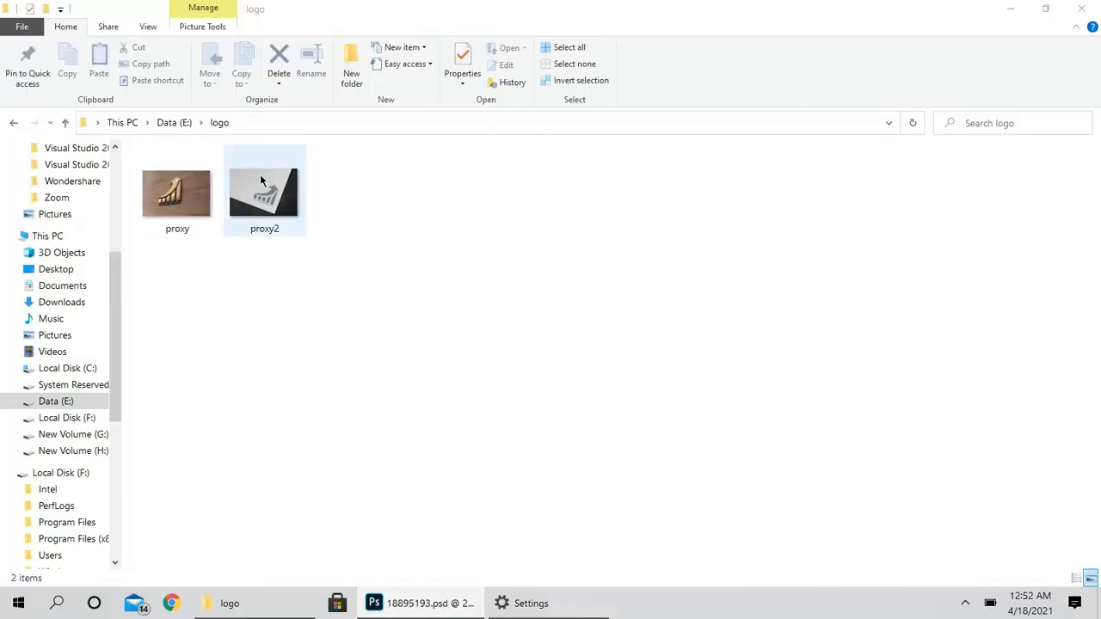
- Open the exported proxy2 image to inspect it, then close the viewer
{"action": "left_click", "coordinate": [267, 207]}
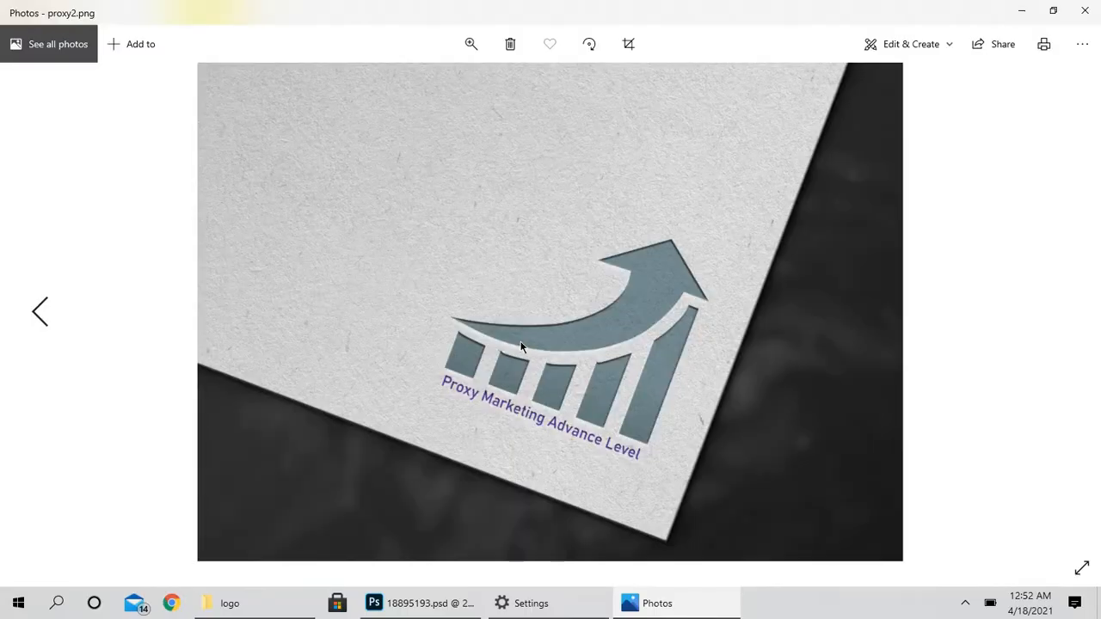
{"action": "scroll", "coordinate": [546, 343], "scroll_direction": "up", "scroll_amount": 2}
{"action": "scroll", "coordinate": [546, 343], "scroll_direction": "down", "scroll_amount": 3}
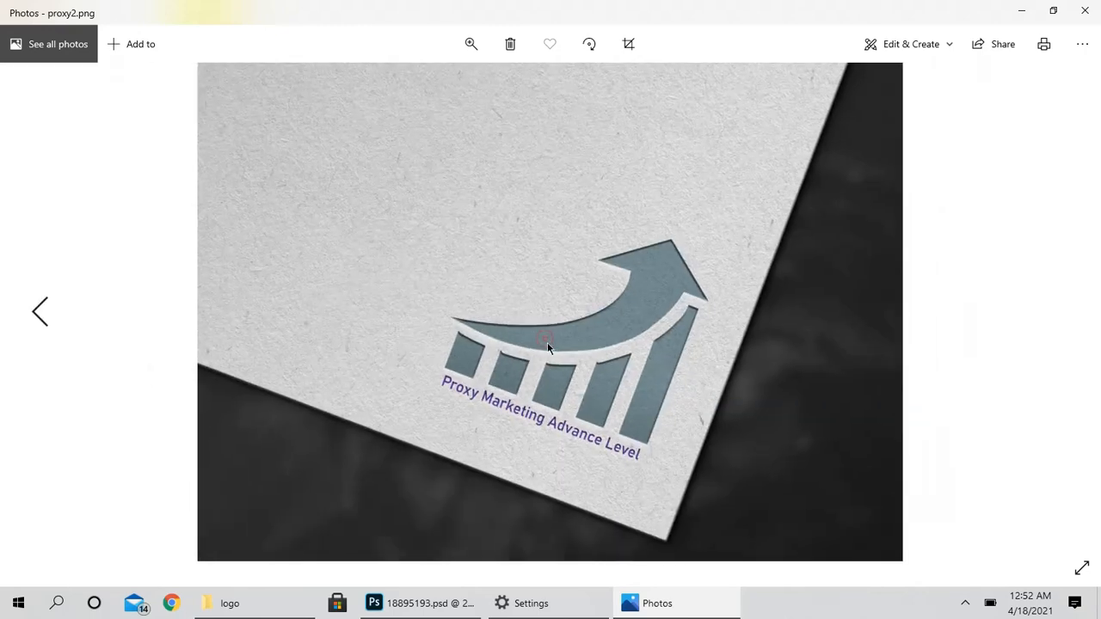
{"action": "left_click", "coordinate": [1088, 9]}
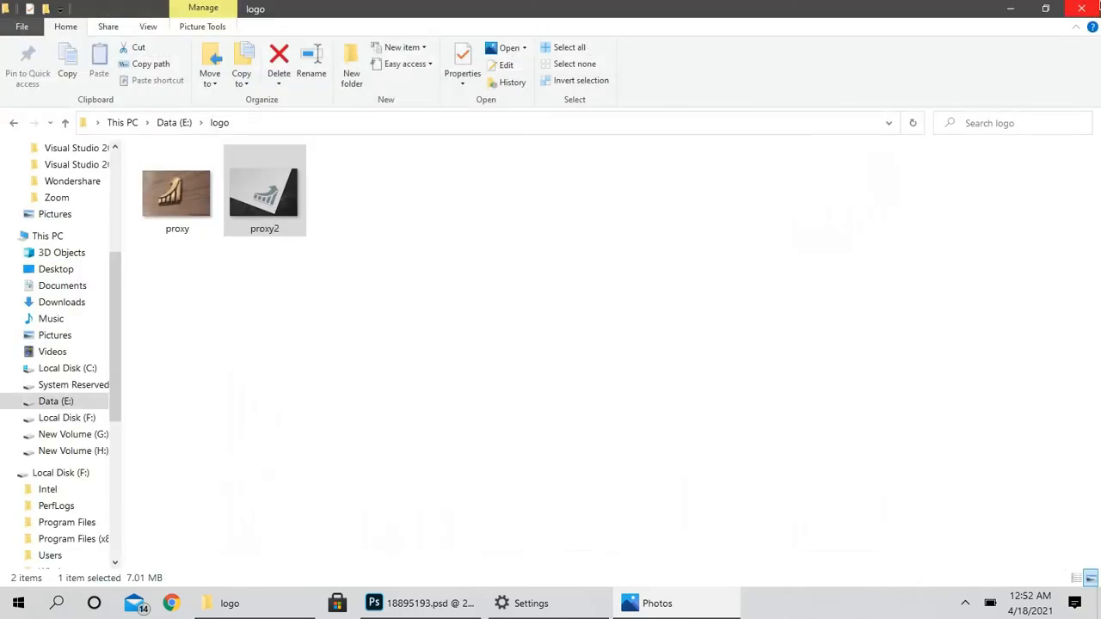